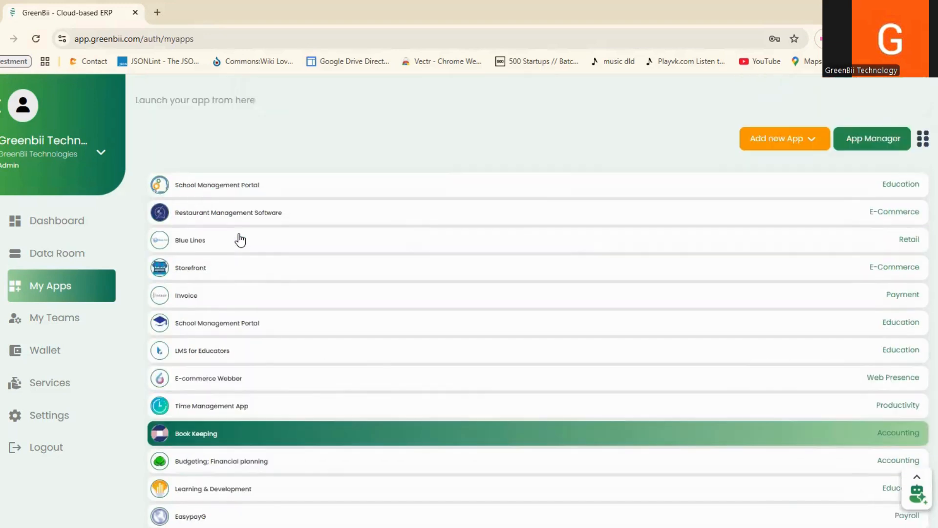
# Step: Launch the Book Keeping app from the My Apps list
pyautogui.rightClick(240, 240)
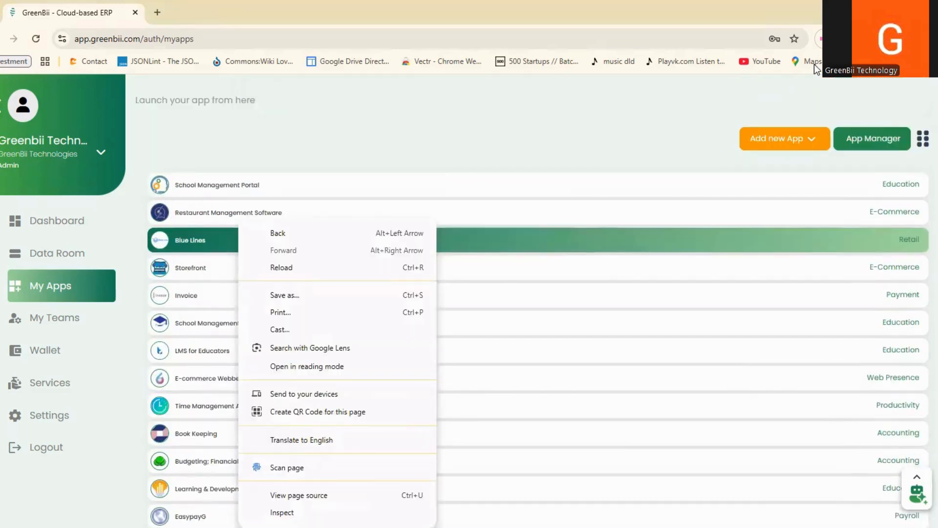
pyautogui.click(808, 141)
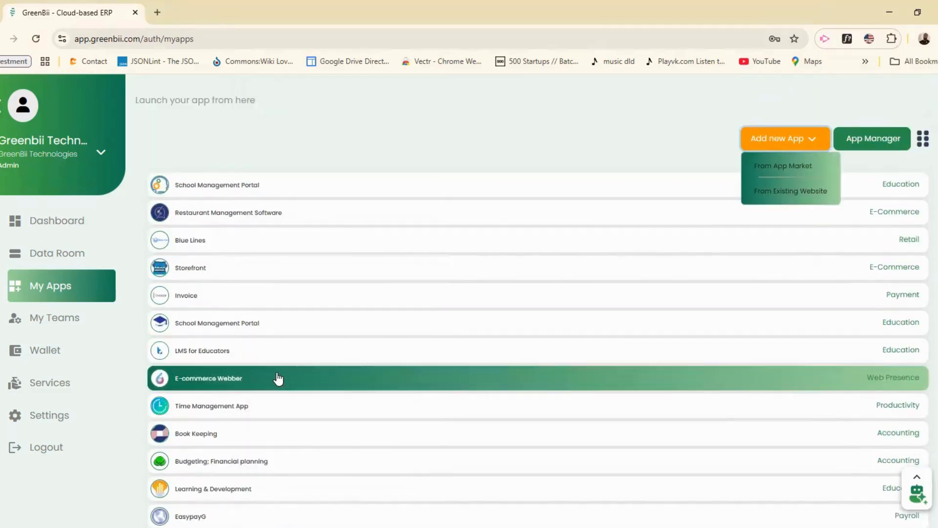
pyautogui.scroll(-3, 277, 380)
pyautogui.scroll(5, 278, 379)
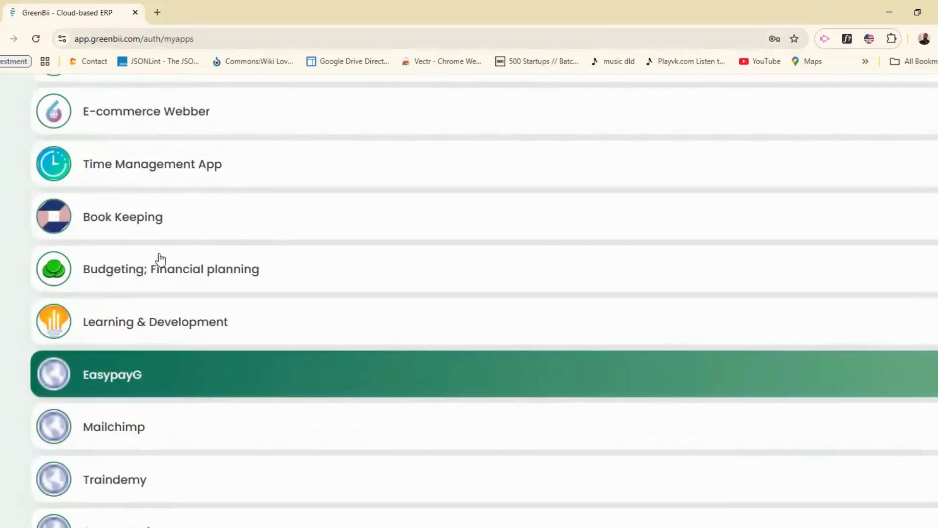
pyautogui.click(120, 222)
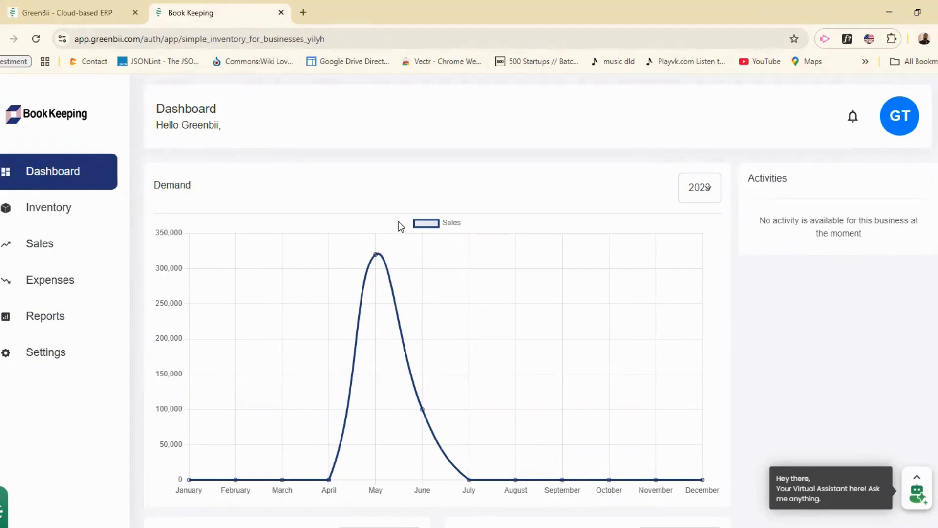
# Step: Open a blank Single Product form from Inventory > Products
pyautogui.click(45, 210)
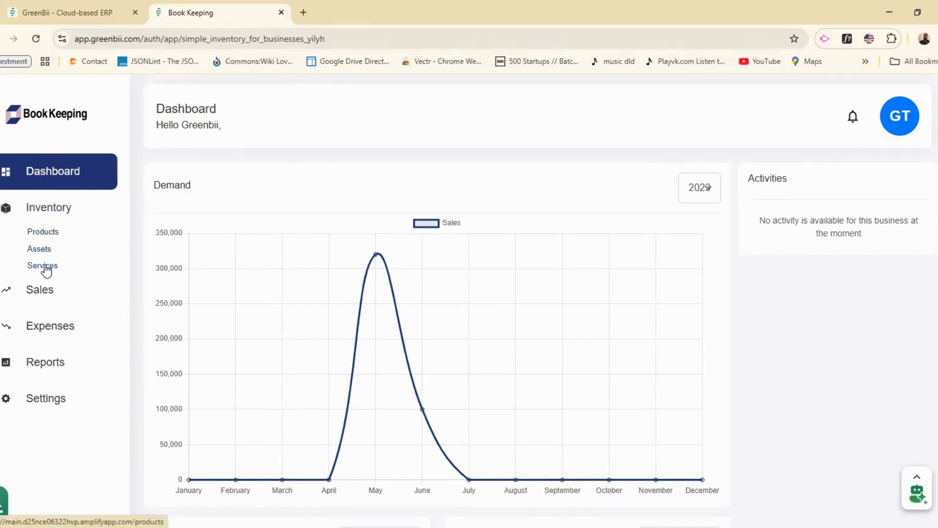
pyautogui.click(58, 232)
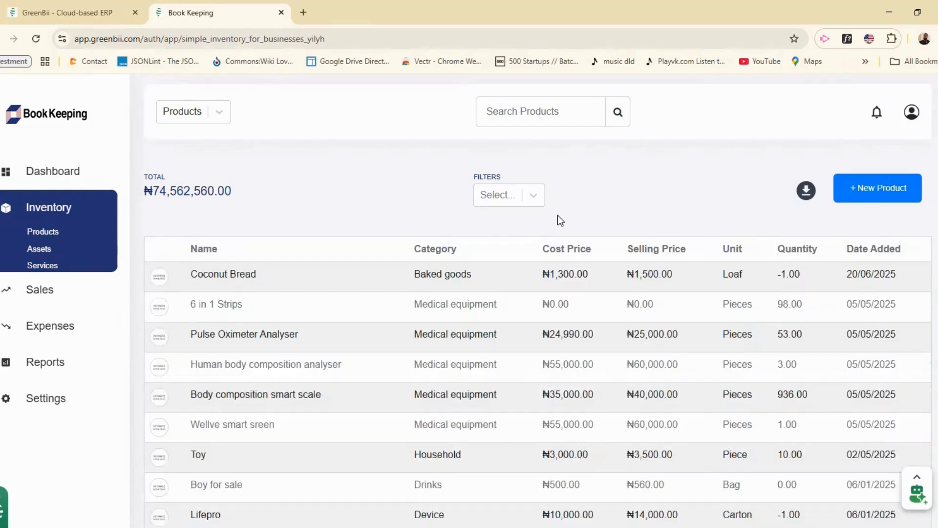
pyautogui.click(878, 193)
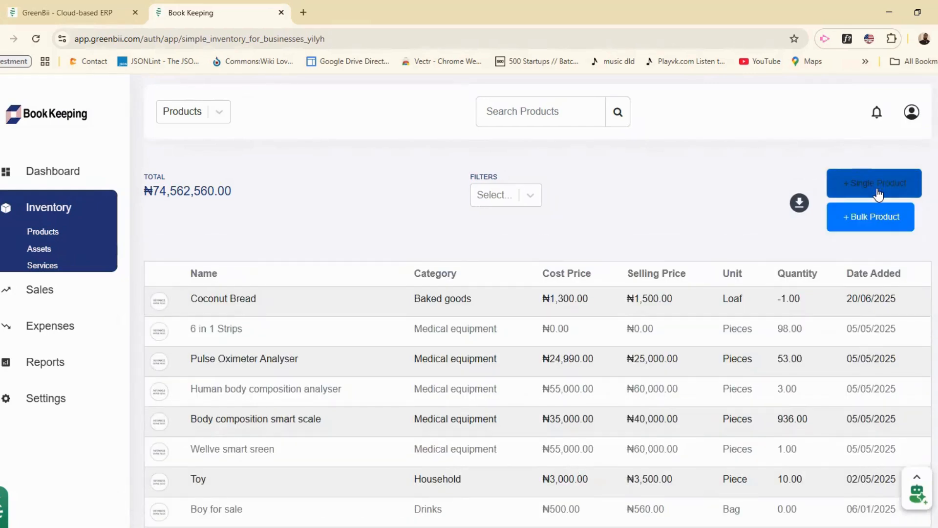
pyautogui.click(876, 189)
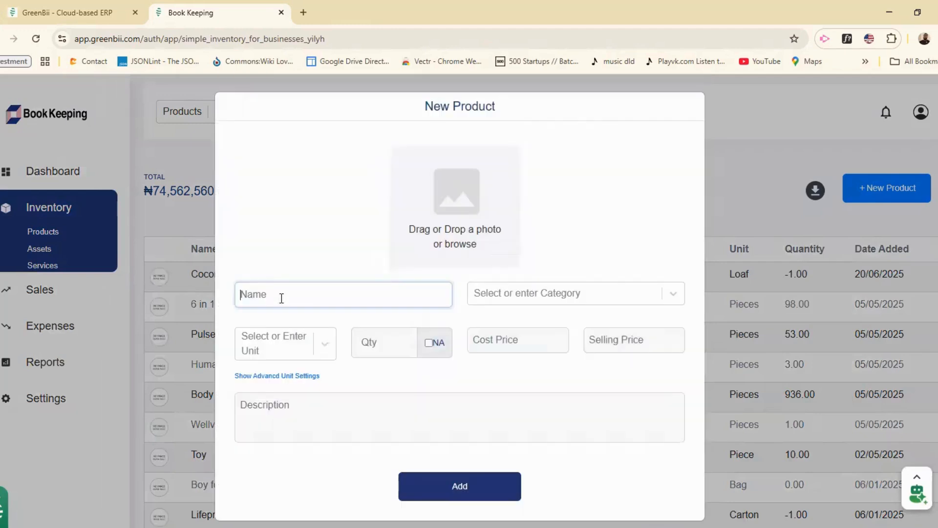
# Step: Enter 'Sweat Shirt' as the product name
pyautogui.click(282, 299)
pyautogui.write('SweT')
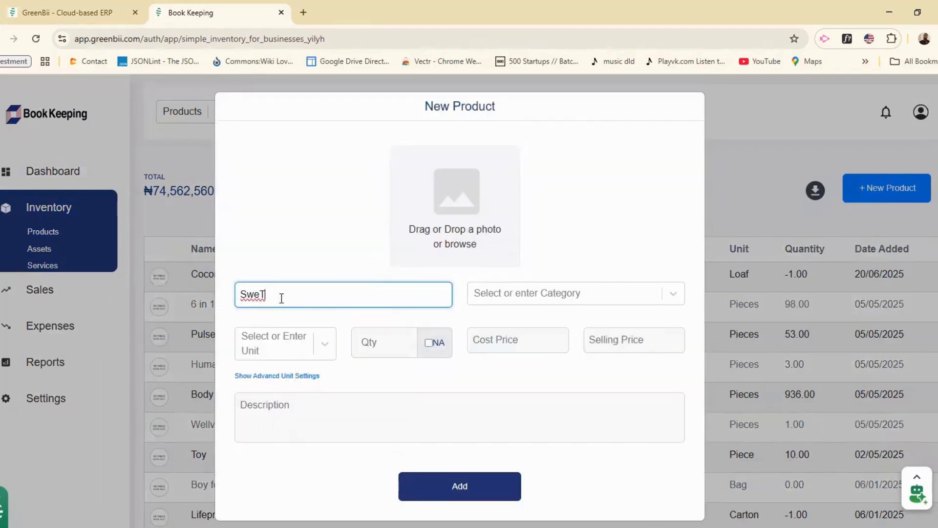
pyautogui.press('BackSpace')
pyautogui.write('at Shirts')
pyautogui.press('BackSpace')
# Step: Replace the Fashion category with a newly created 'Clothes' category
pyautogui.click(540, 294)
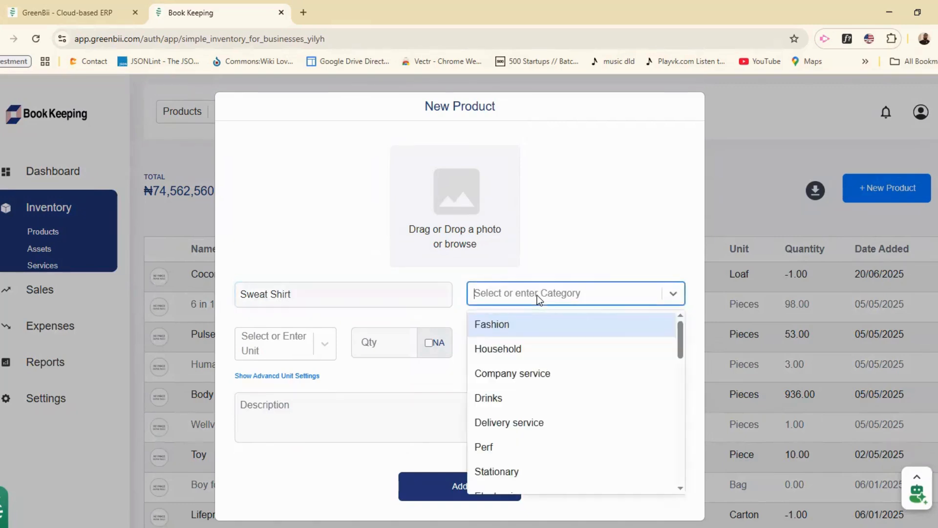
pyautogui.click(528, 327)
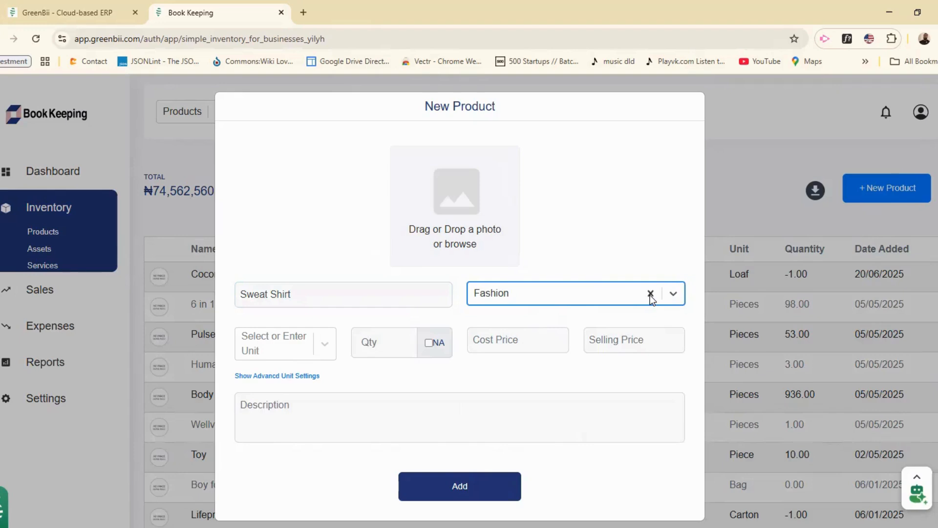
pyautogui.click(650, 295)
pyautogui.click(567, 294)
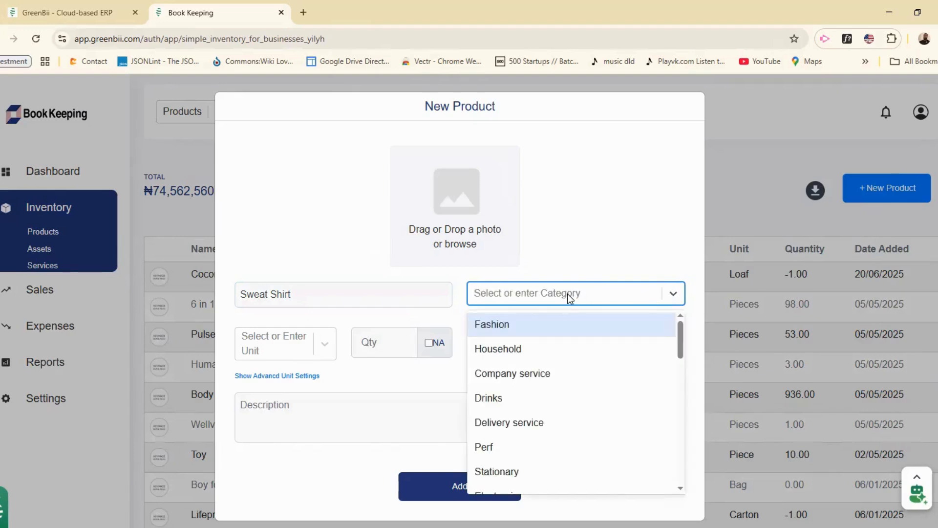
pyautogui.write('cloth')
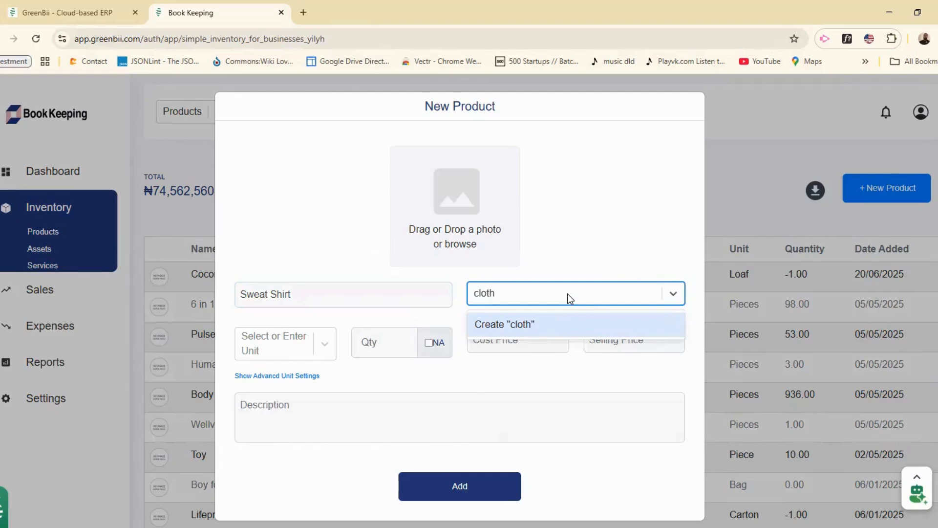
pyautogui.write('es')
pyautogui.press('BackSpace')
pyautogui.press('BackSpace')
pyautogui.press('BackSpace')
pyautogui.press('BackSpace')
pyautogui.press('BackSpace')
pyautogui.press('BackSpace')
pyautogui.press('BackSpace')
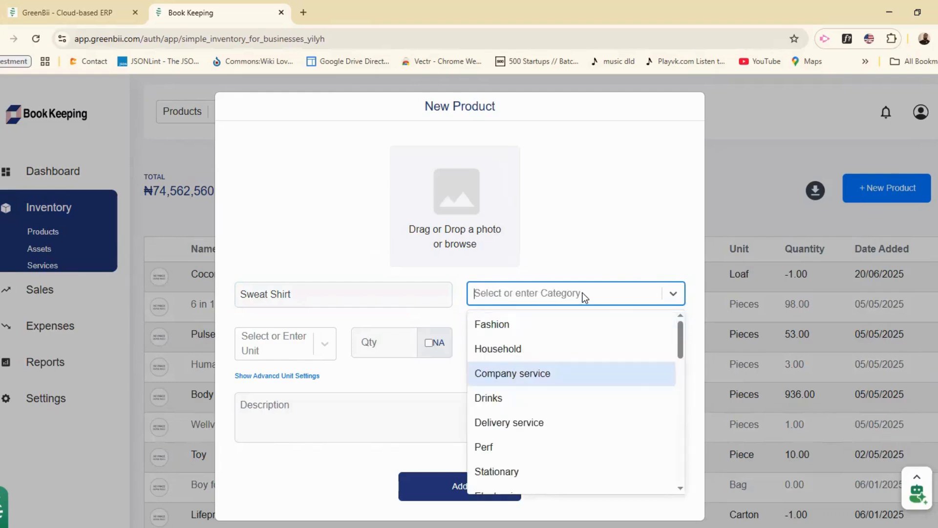
pyautogui.write('Clothes')
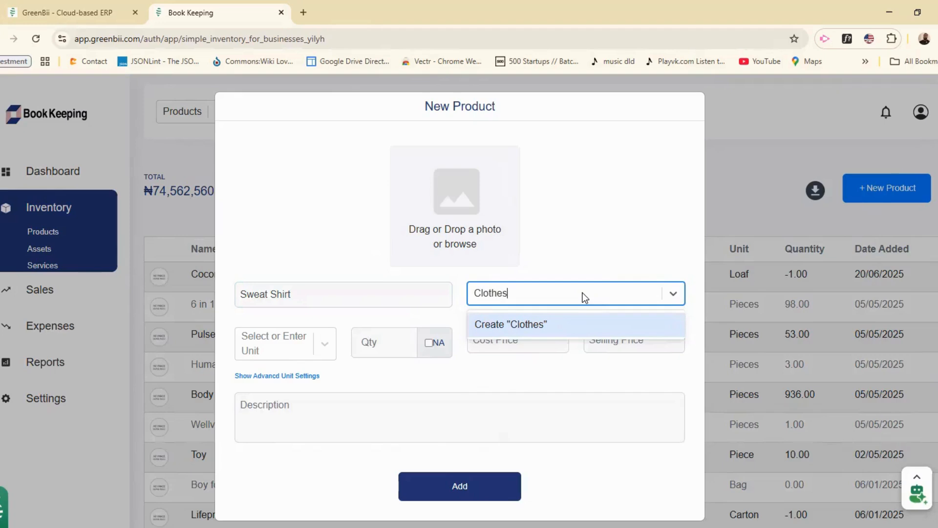
pyautogui.click(547, 328)
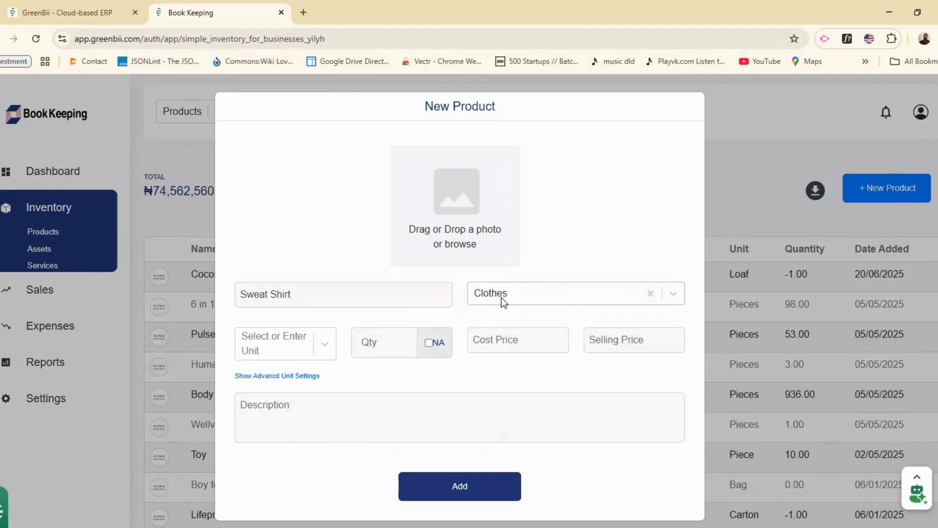
pyautogui.click(252, 348)
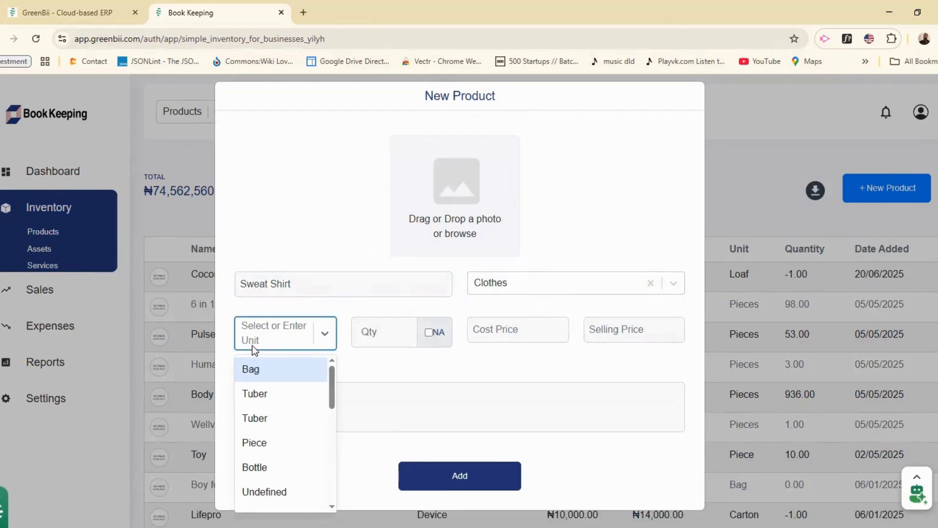
# Step: Set the product's unit to Carton in the advanced unit settings
pyautogui.click(258, 445)
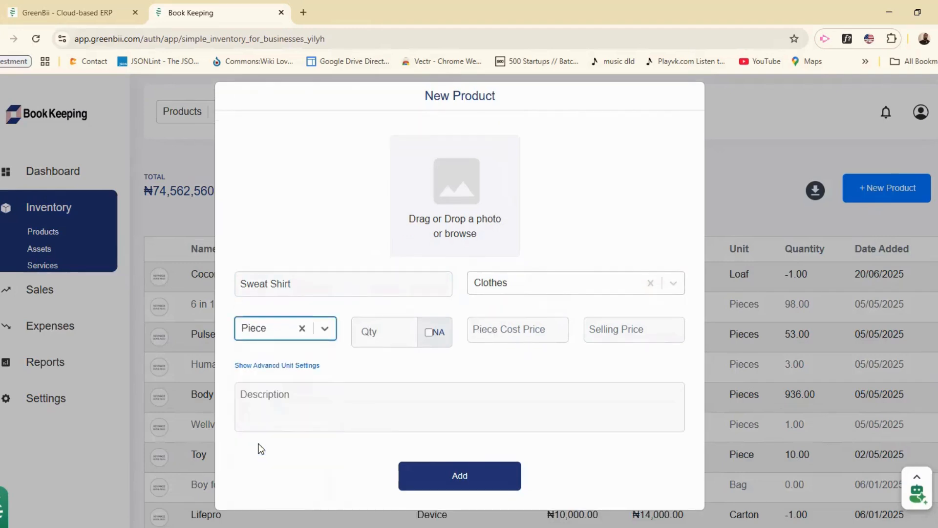
pyautogui.click(296, 365)
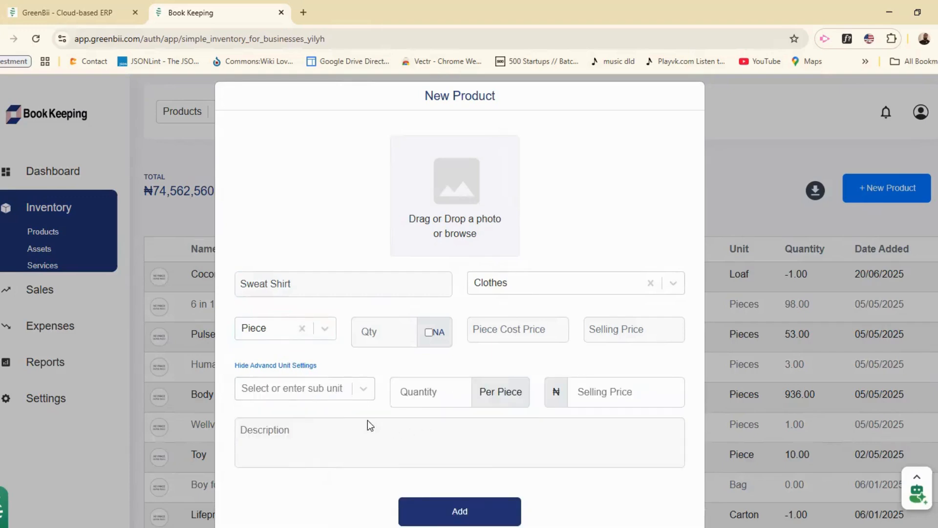
pyautogui.click(302, 328)
pyautogui.click(283, 330)
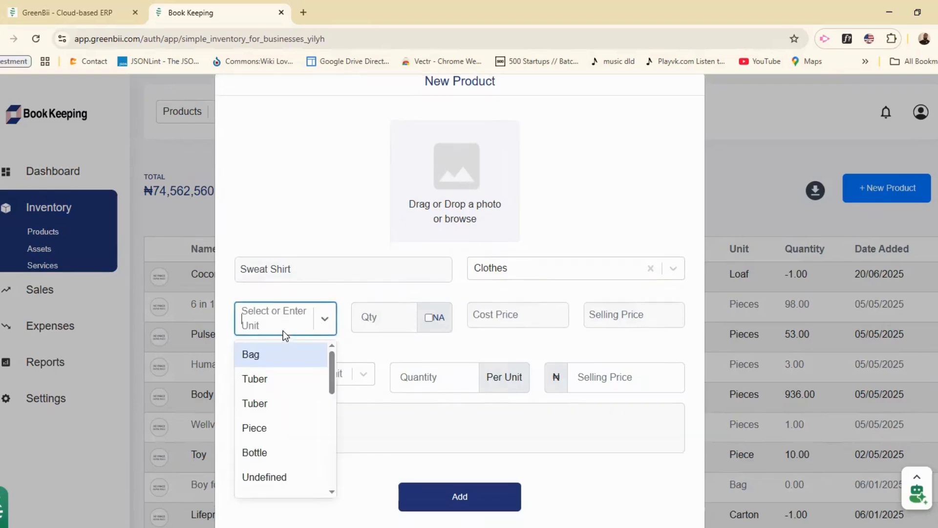
pyautogui.write('Car')
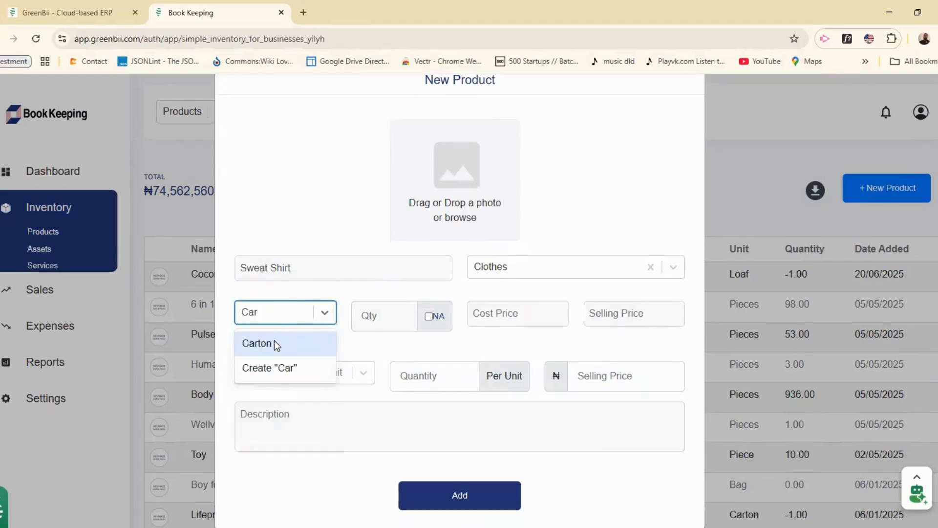
pyautogui.click(272, 348)
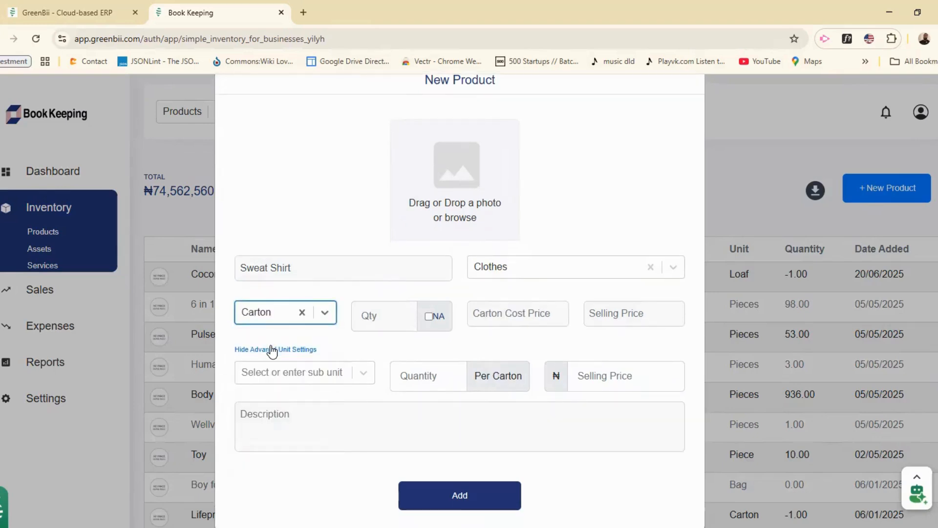
# Step: Create 'Packs' as the new sub-unit
pyautogui.click(275, 379)
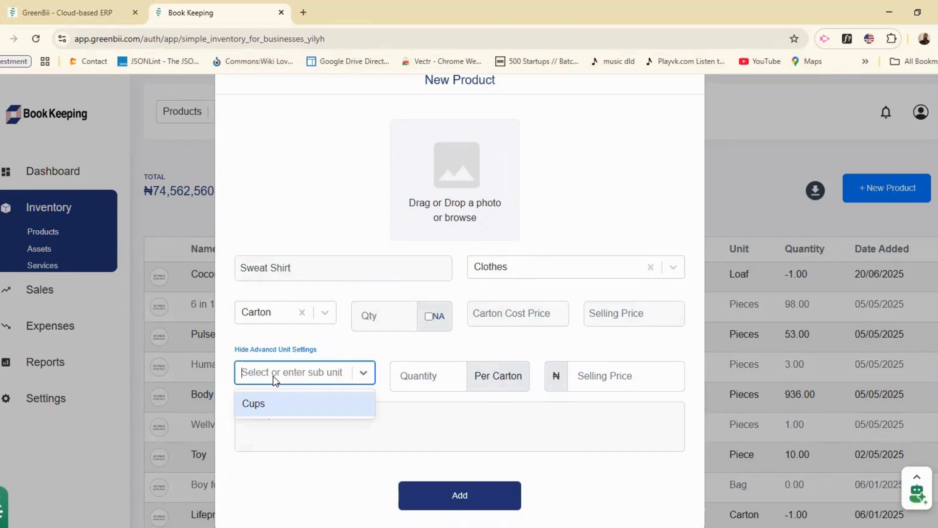
pyautogui.write('Pie')
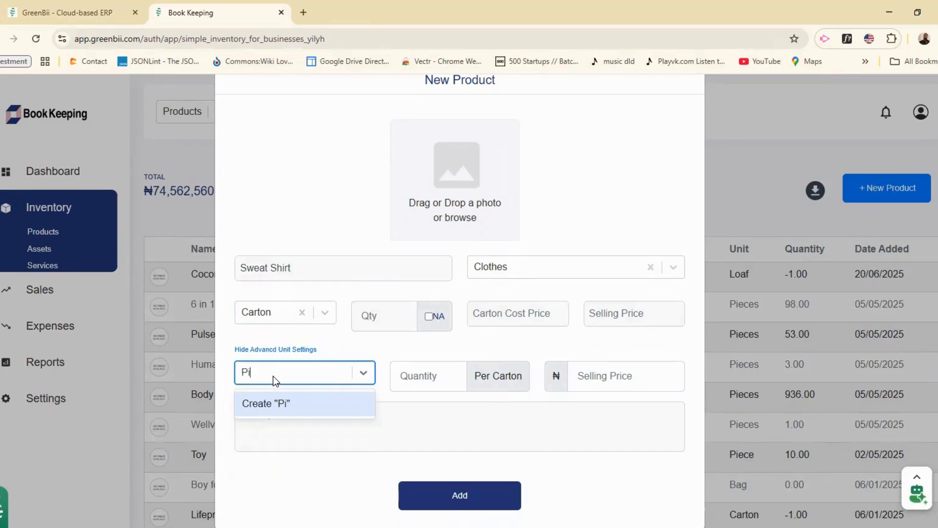
pyautogui.press('BackSpace')
pyautogui.press('BackSpace')
pyautogui.press('BackSpace')
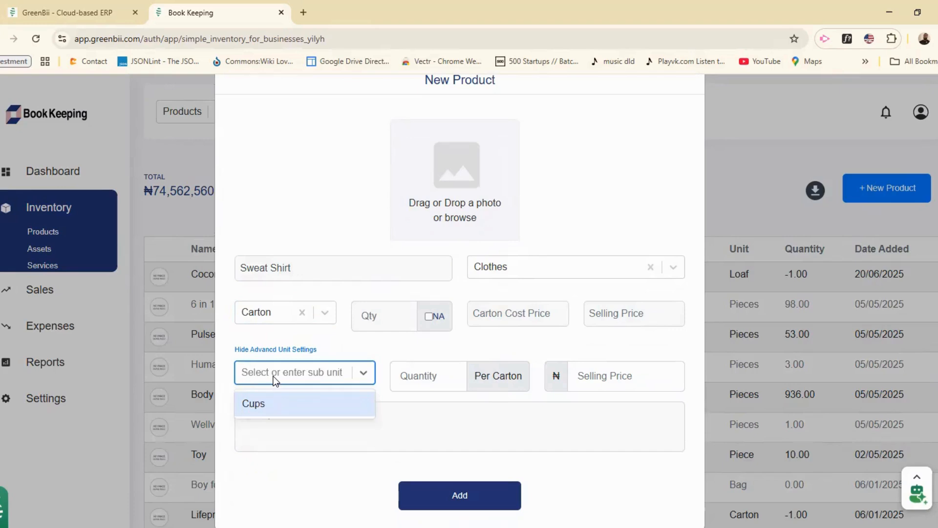
pyautogui.write('p')
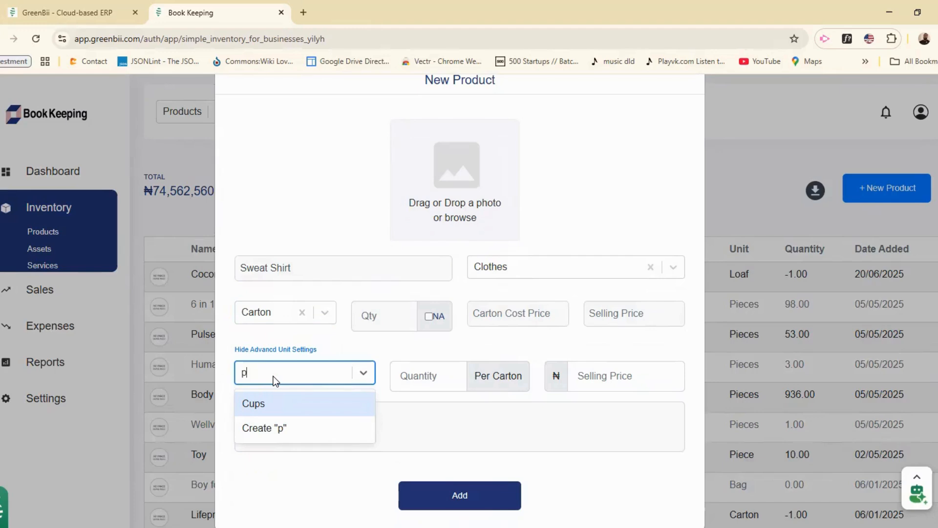
pyautogui.press('BackSpace')
pyautogui.write('Packs')
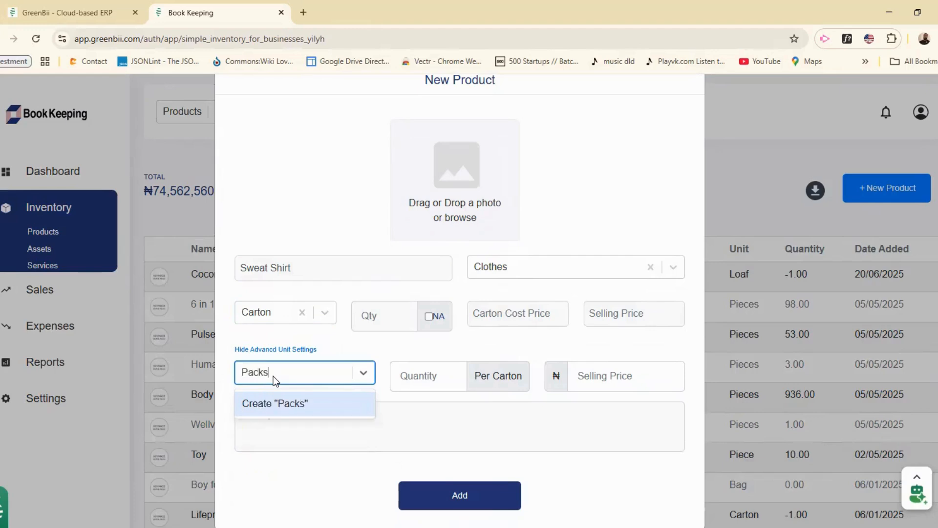
pyautogui.click(284, 408)
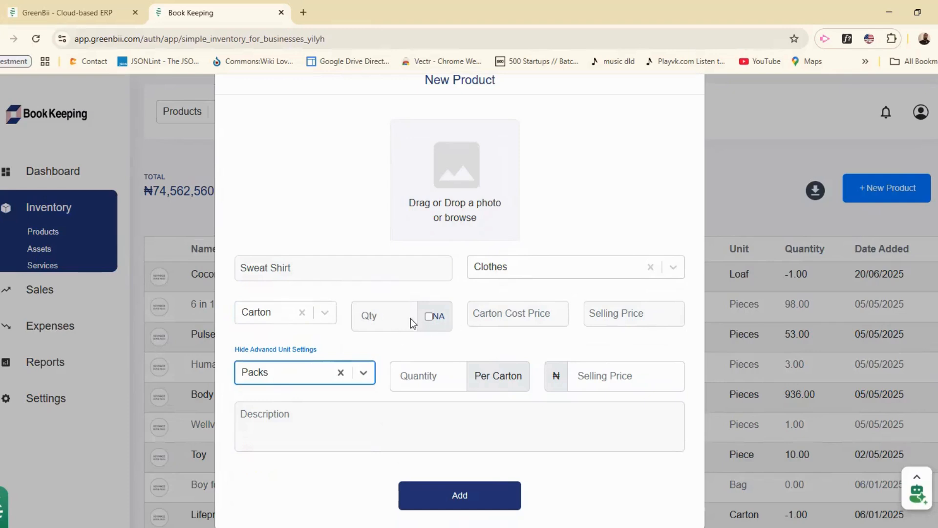
pyautogui.click(385, 320)
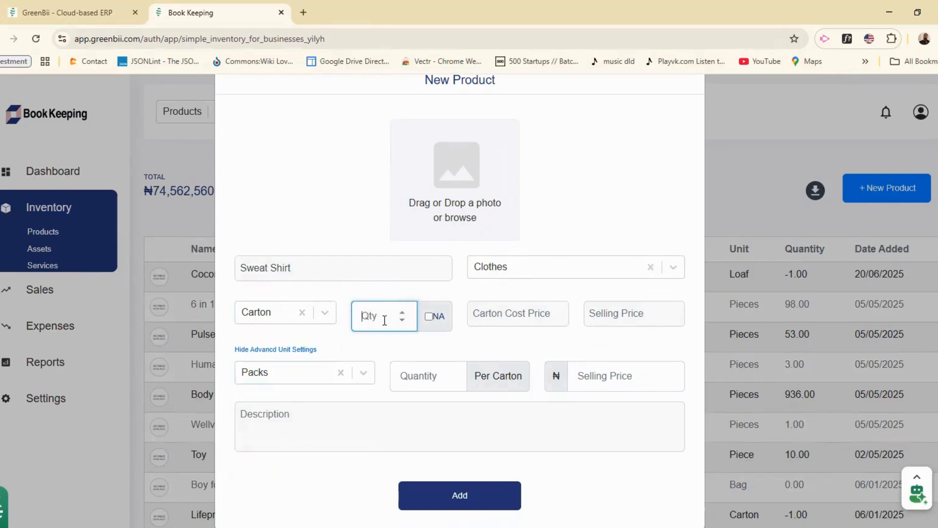
# Step: Enter quantity 10 and a per-pack selling price of 2000
pyautogui.write('10')
pyautogui.click(418, 340)
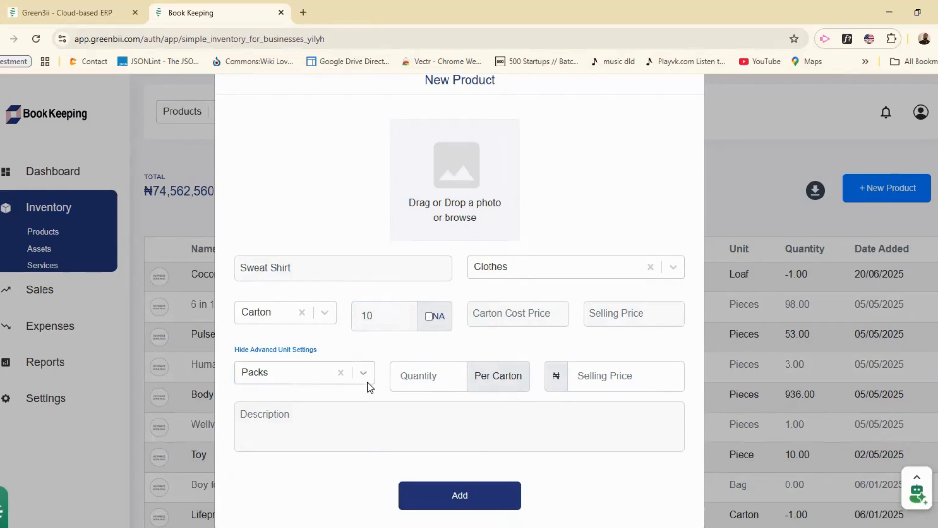
pyautogui.click(407, 374)
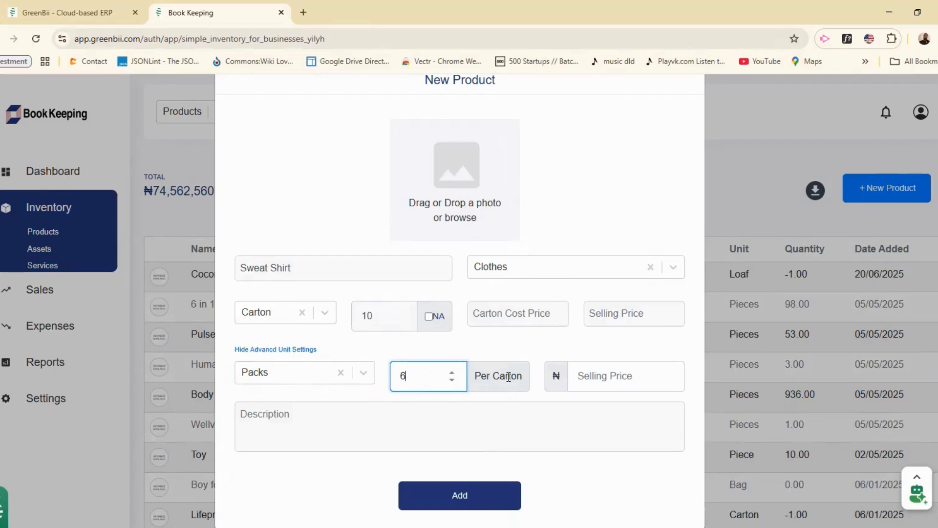
pyautogui.click(596, 378)
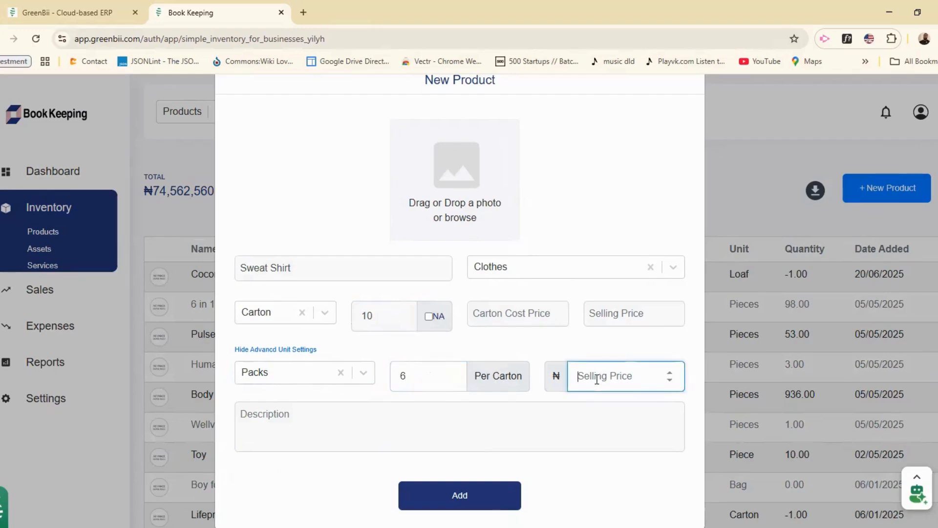
pyautogui.write('2000')
pyautogui.click(614, 345)
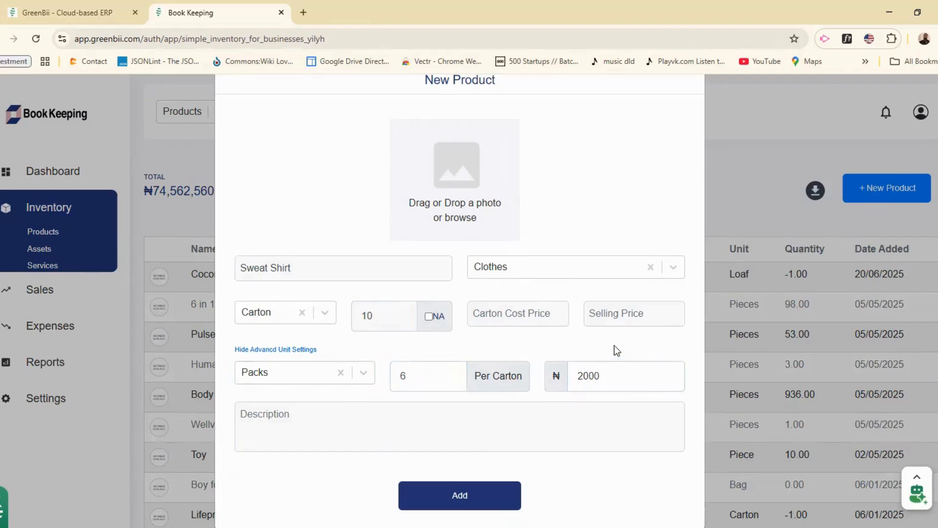
# Step: Set the carton selling price to 11000 and cost price to 9000
pyautogui.click(617, 319)
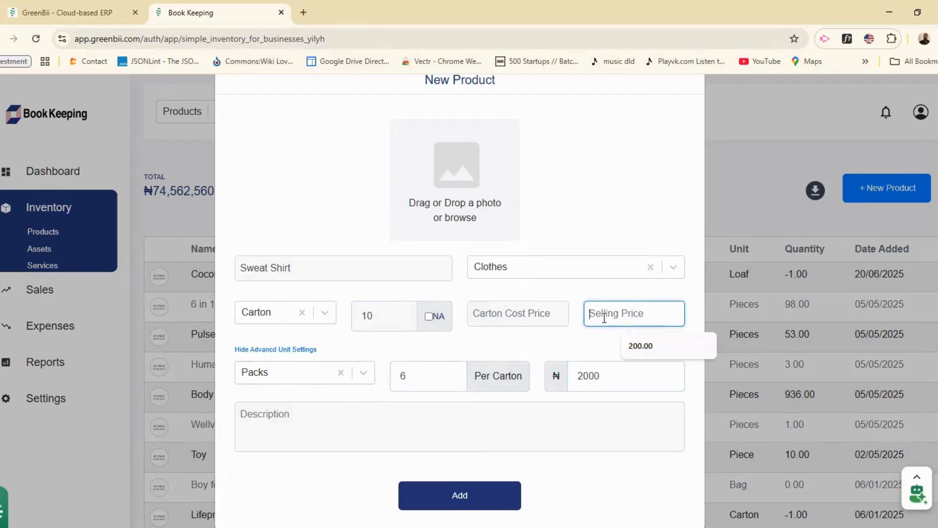
pyautogui.write('11000')
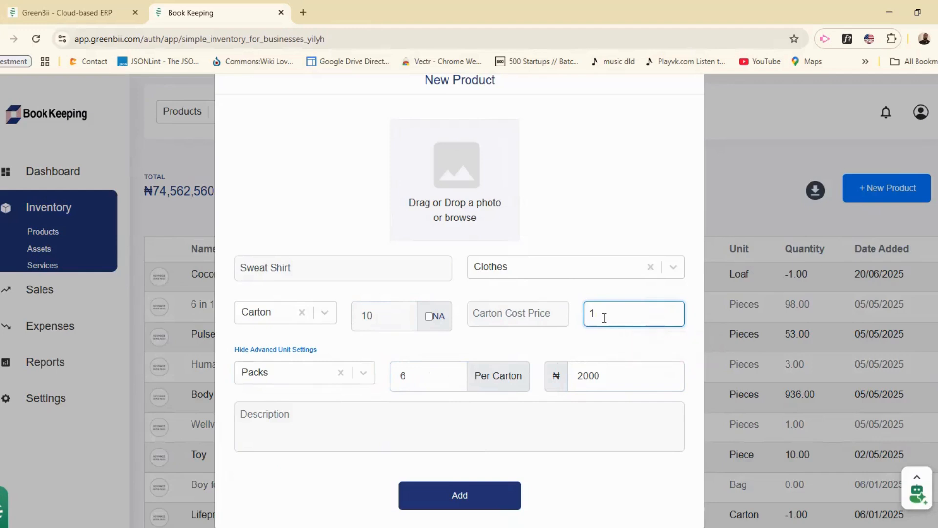
pyautogui.click(521, 318)
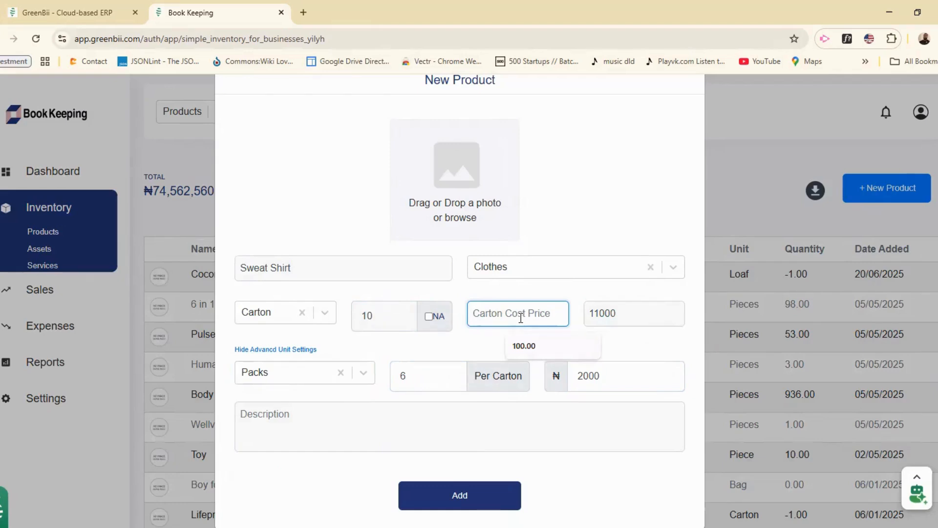
pyautogui.write('9000')
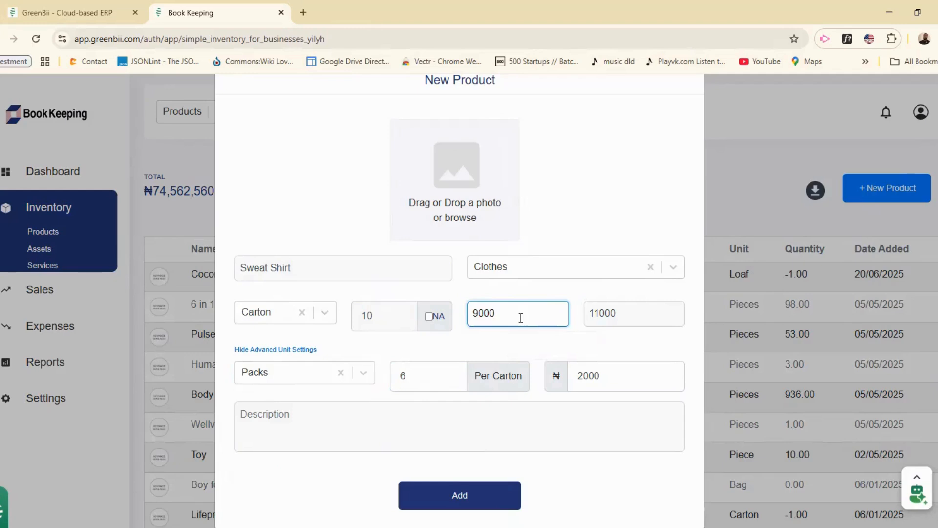
pyautogui.click(526, 338)
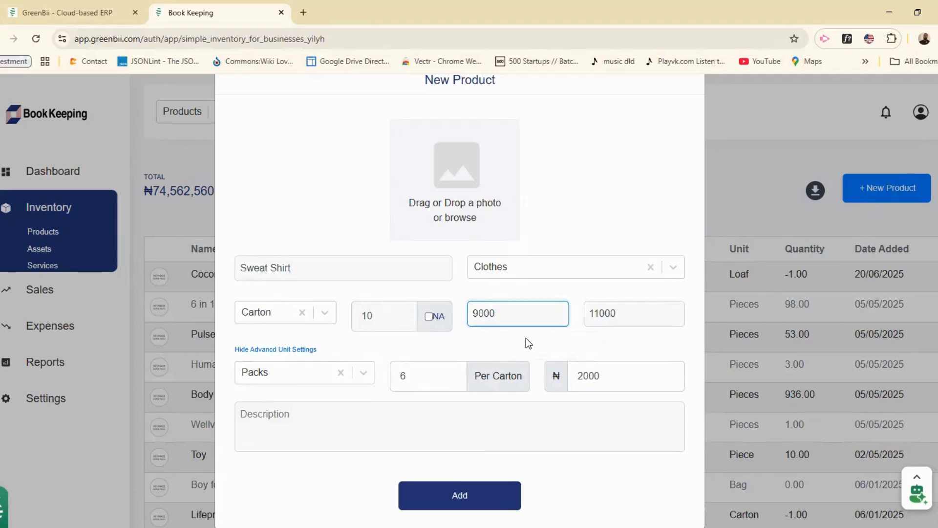
# Step: Add the description 'fashion items'
pyautogui.click(356, 422)
pyautogui.write('fa')
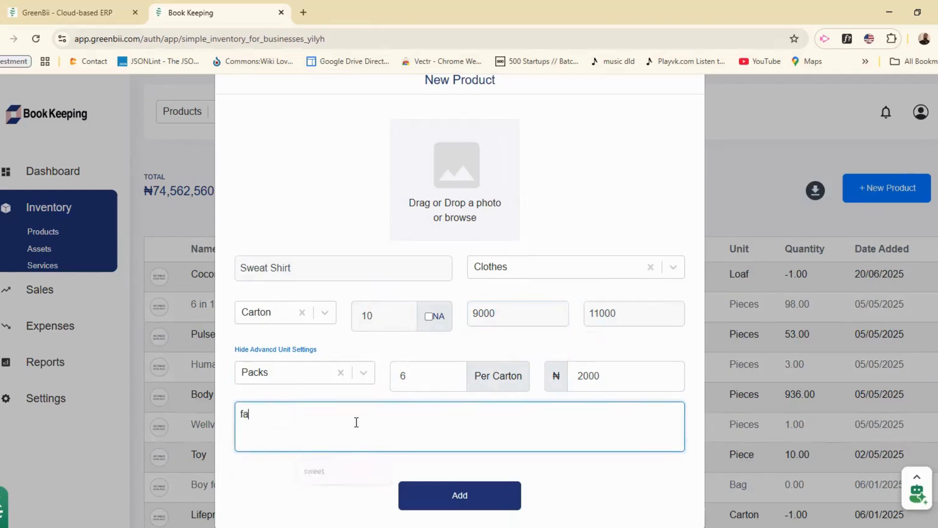
pyautogui.write('shion items')
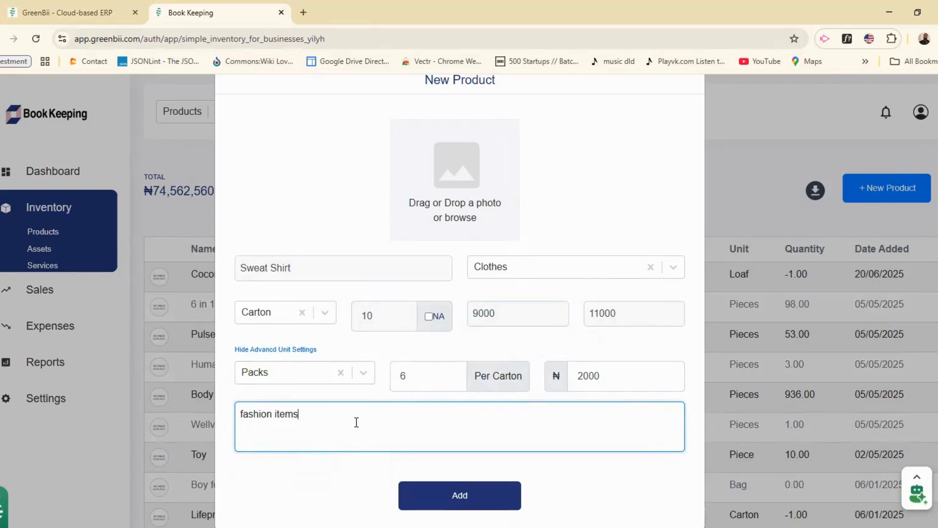
pyautogui.scroll(-1, 356, 422)
pyautogui.click(470, 165)
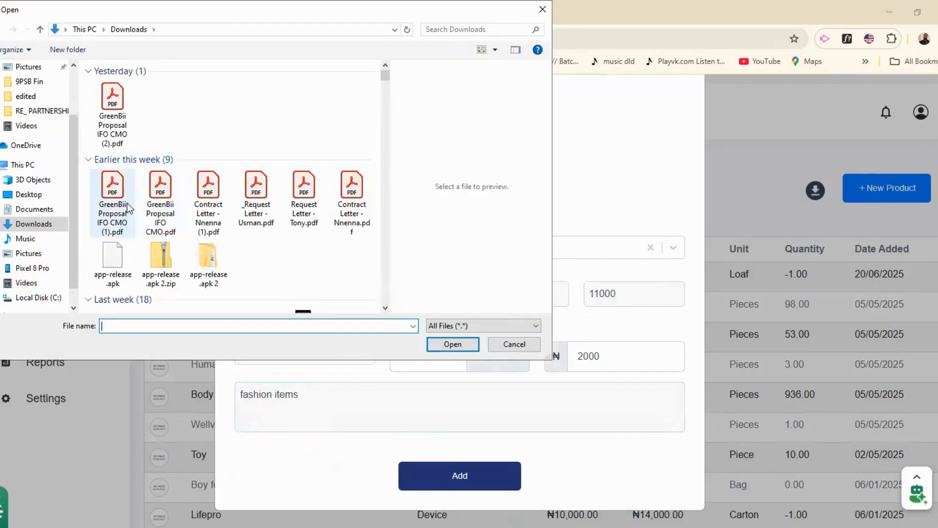
# Step: Attach a photo from the Pictures folder and save the Sweat Shirt product
pyautogui.click(29, 253)
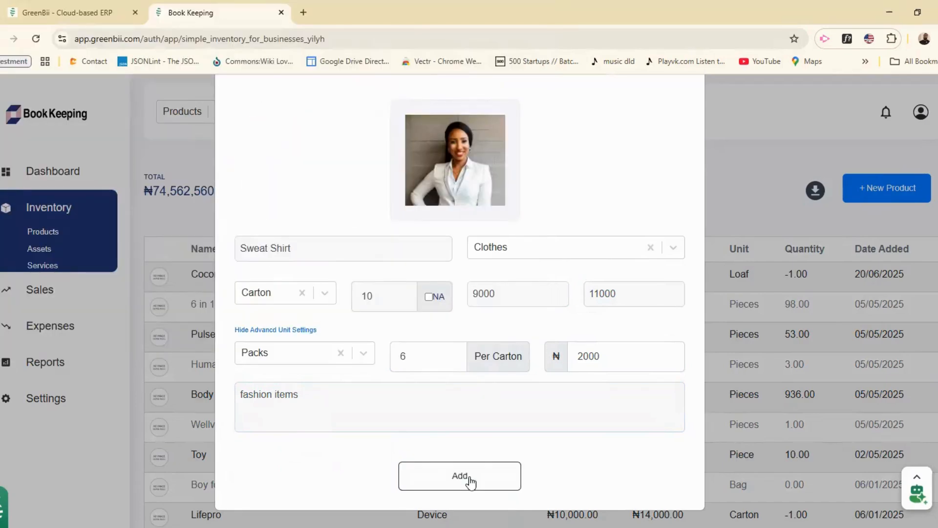
pyautogui.click(471, 481)
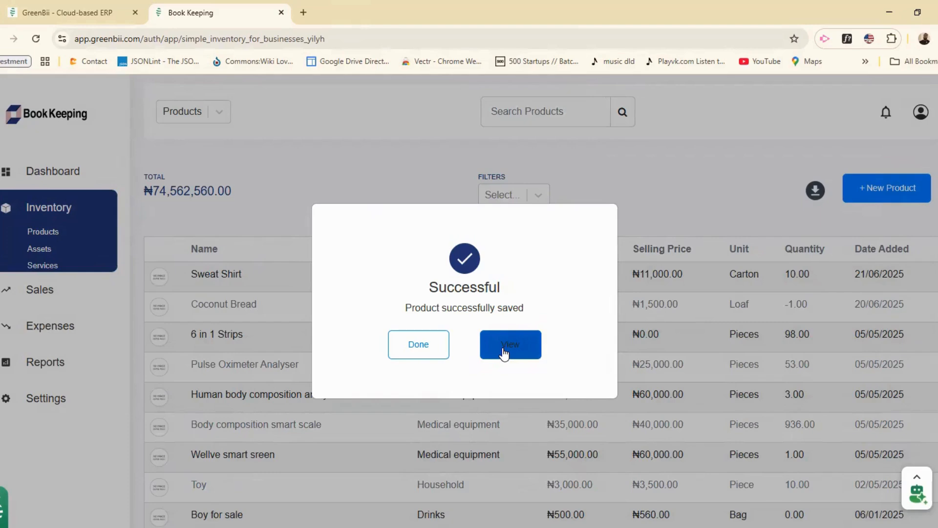
# Step: View the saved Sweat Shirt's details, enter edit mode, then cancel without changes
pyautogui.click(504, 348)
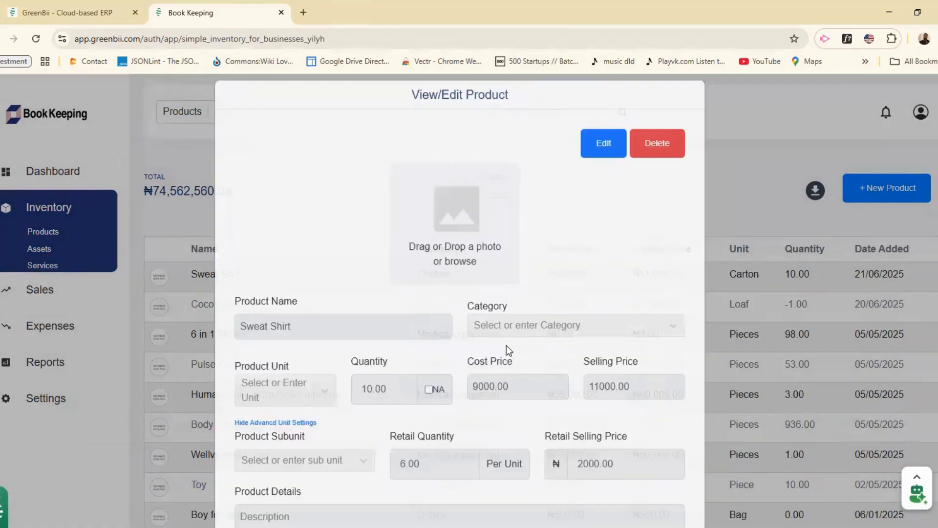
pyautogui.scroll(-3, 507, 345)
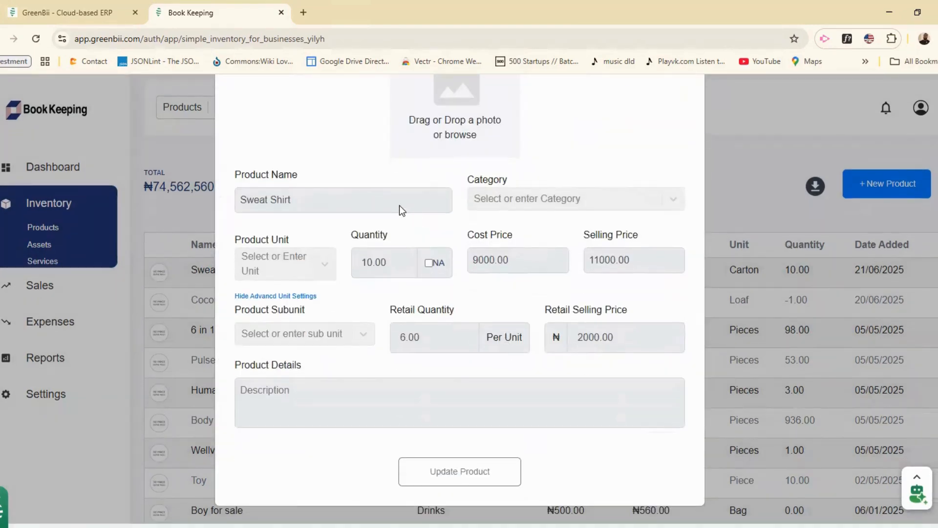
pyautogui.scroll(2, 406, 327)
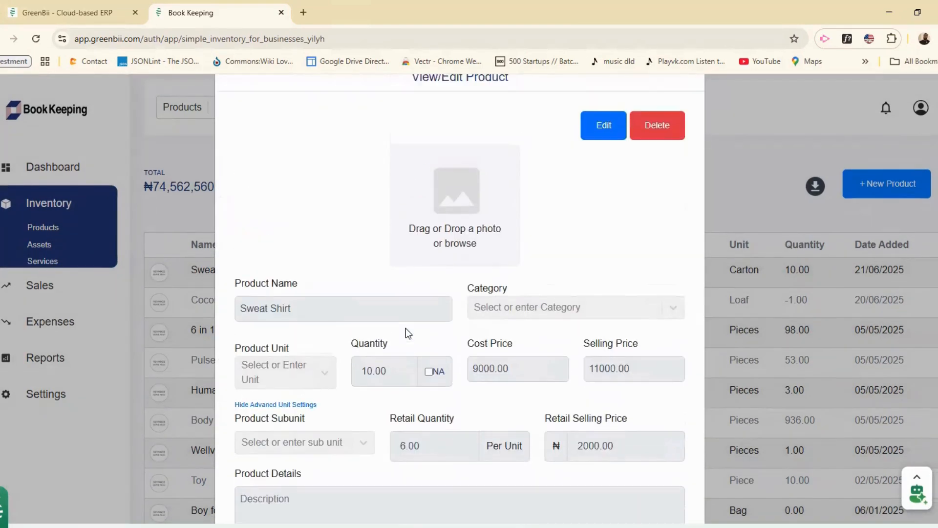
pyautogui.click(602, 129)
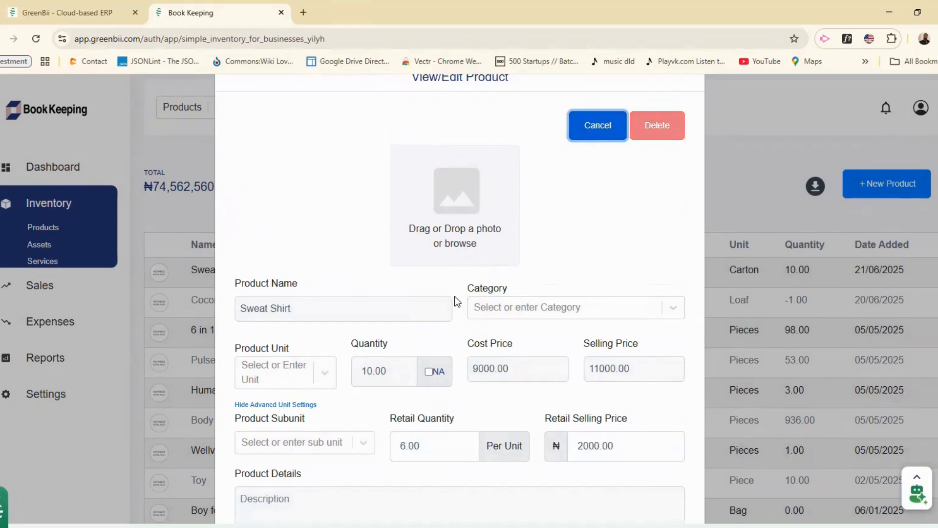
pyautogui.scroll(-2, 455, 296)
pyautogui.scroll(3, 454, 296)
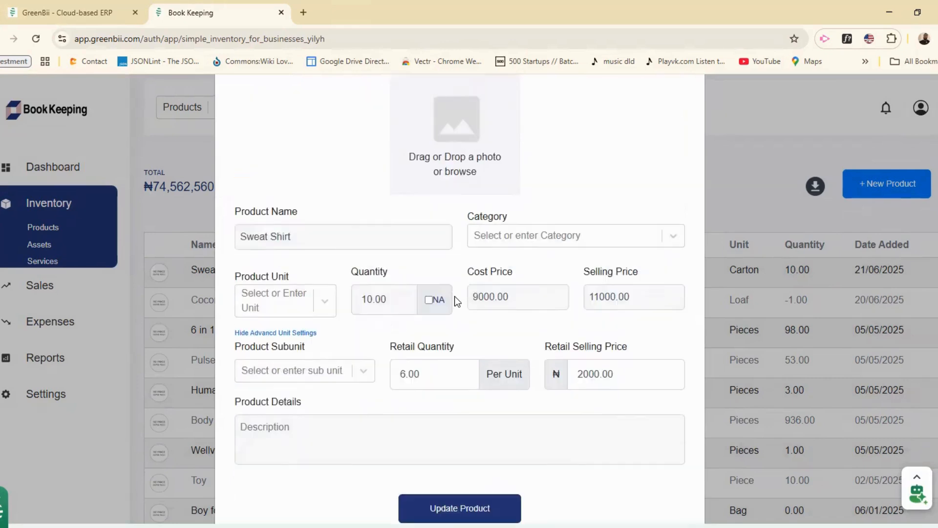
pyautogui.click(600, 154)
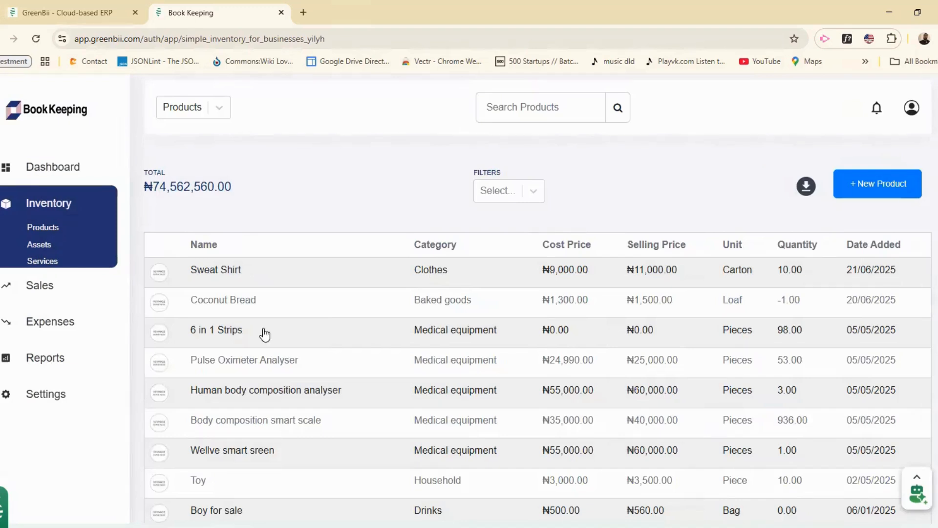
pyautogui.click(871, 193)
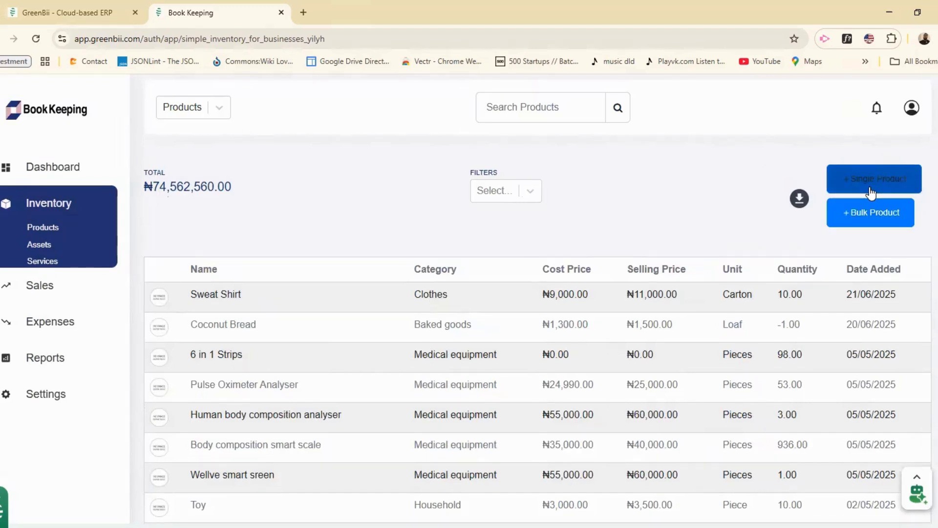
pyautogui.click(863, 215)
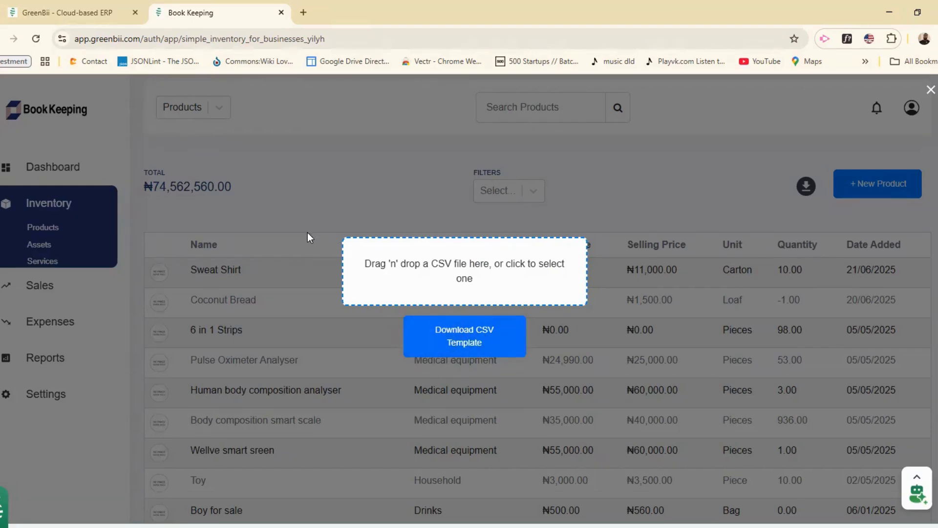
pyautogui.click(456, 266)
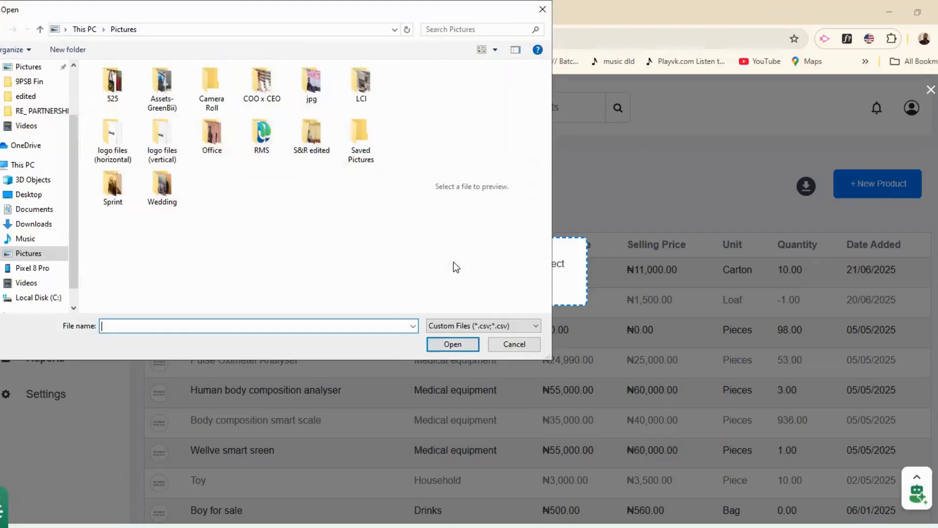
pyautogui.click(543, 13)
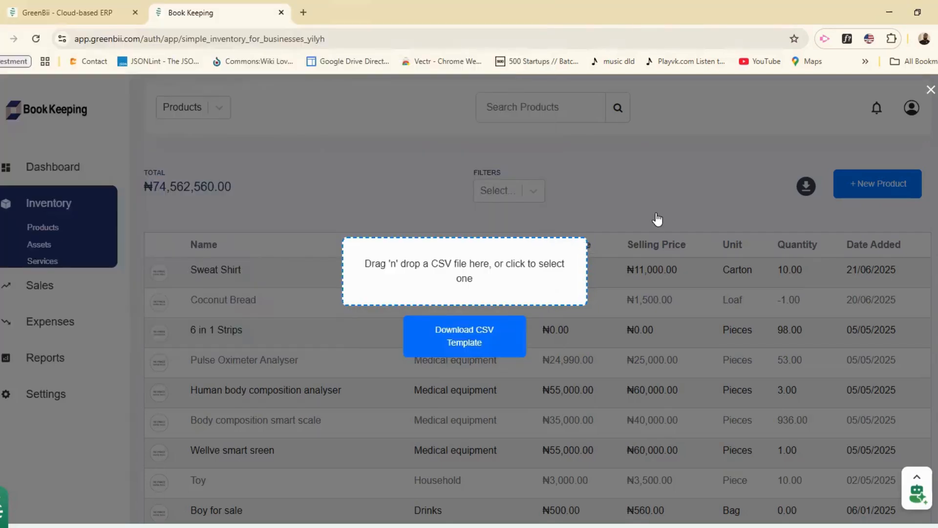
pyautogui.click(695, 192)
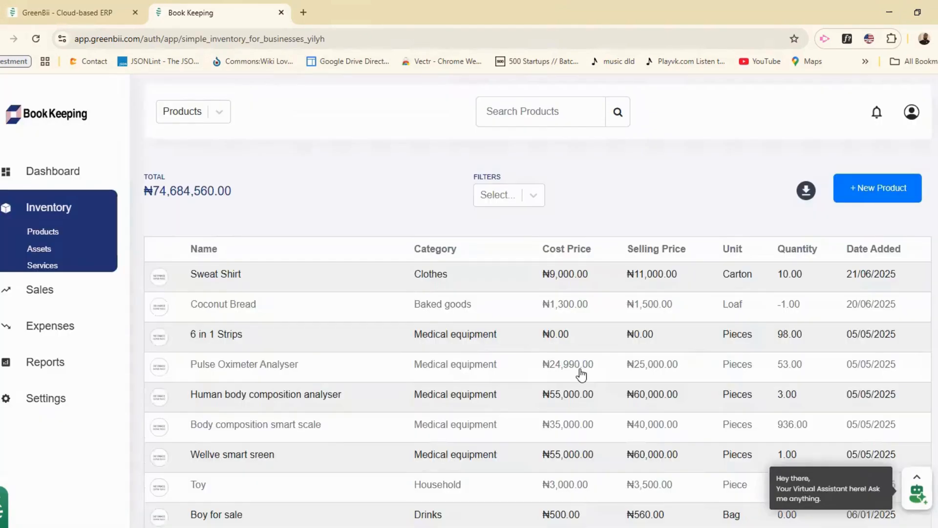
# Step: Visit Services, open and close the New Service form, then go to Assets
pyautogui.scroll(-4, 582, 374)
pyautogui.scroll(4, 581, 375)
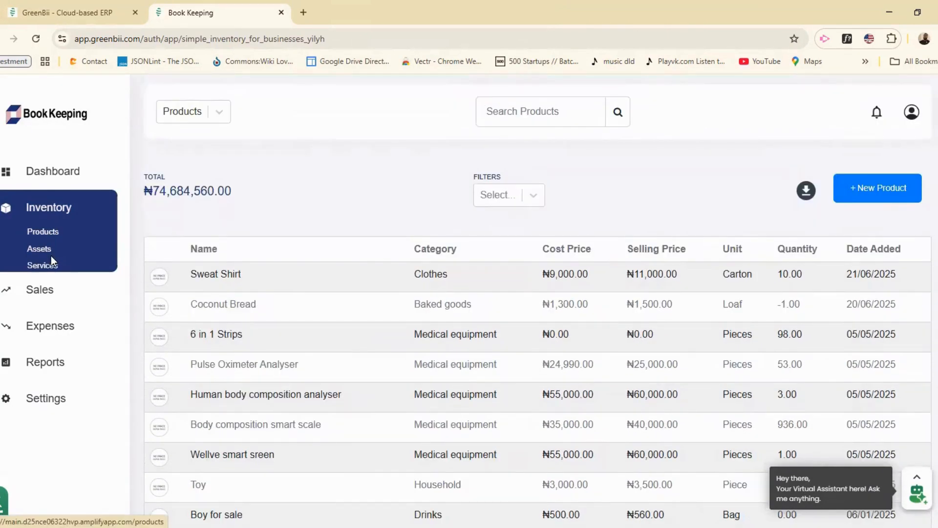
pyautogui.click(46, 264)
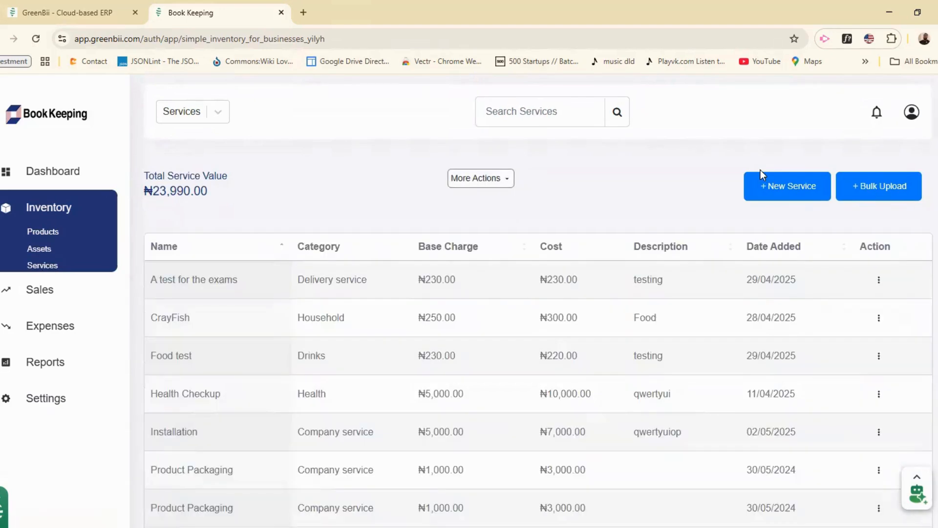
pyautogui.click(774, 191)
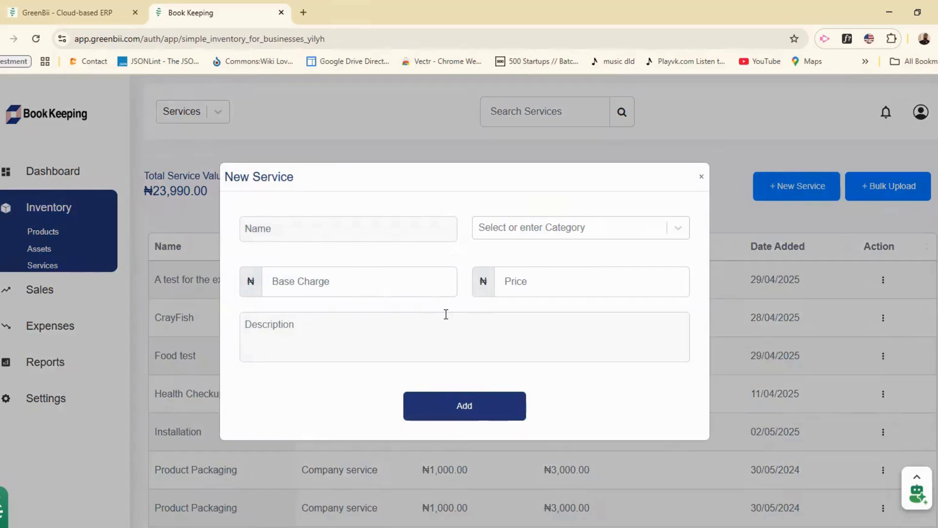
pyautogui.click(701, 179)
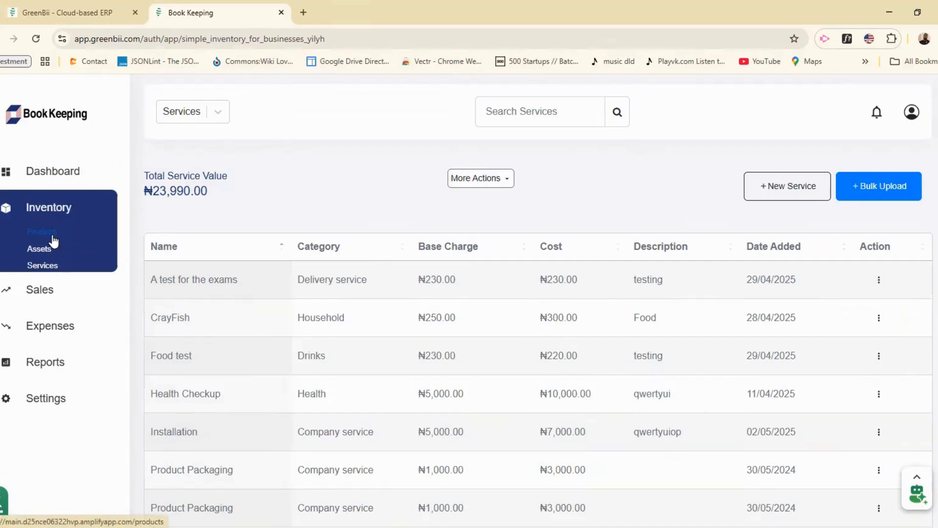
pyautogui.click(45, 254)
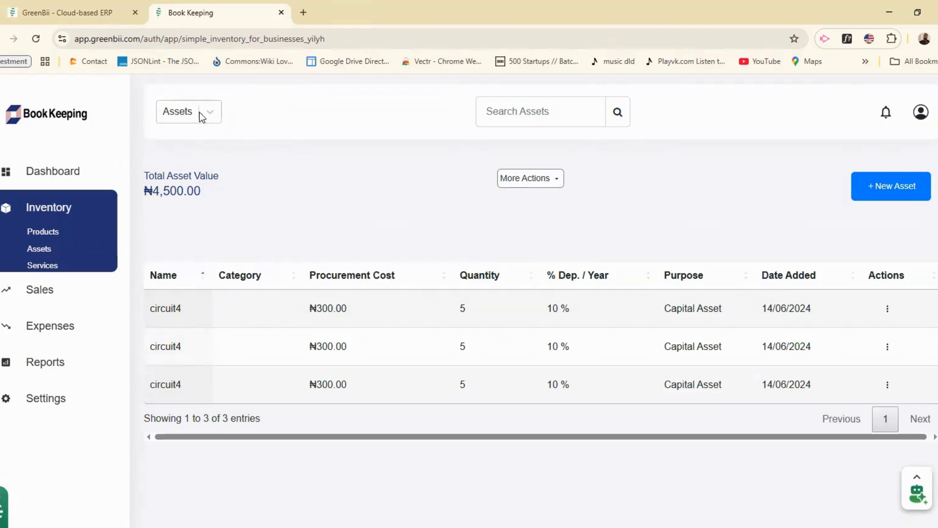
# Step: Add a new asset named 'Generator' and dismiss the saved confirmation
pyautogui.click(883, 194)
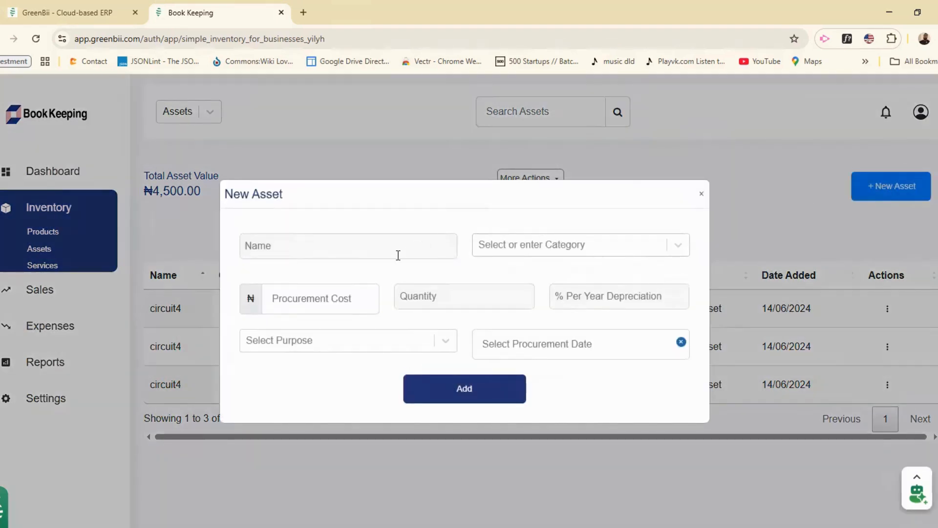
pyautogui.click(398, 252)
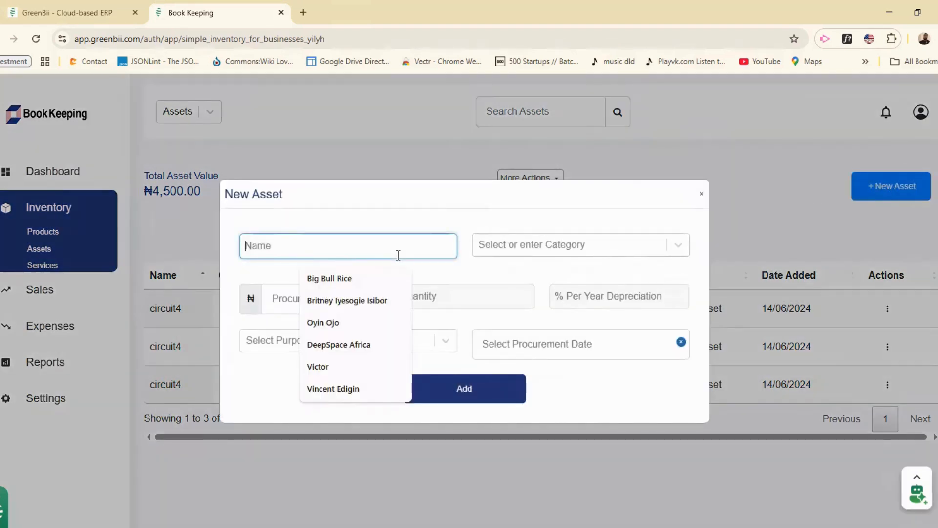
pyautogui.write('Gener')
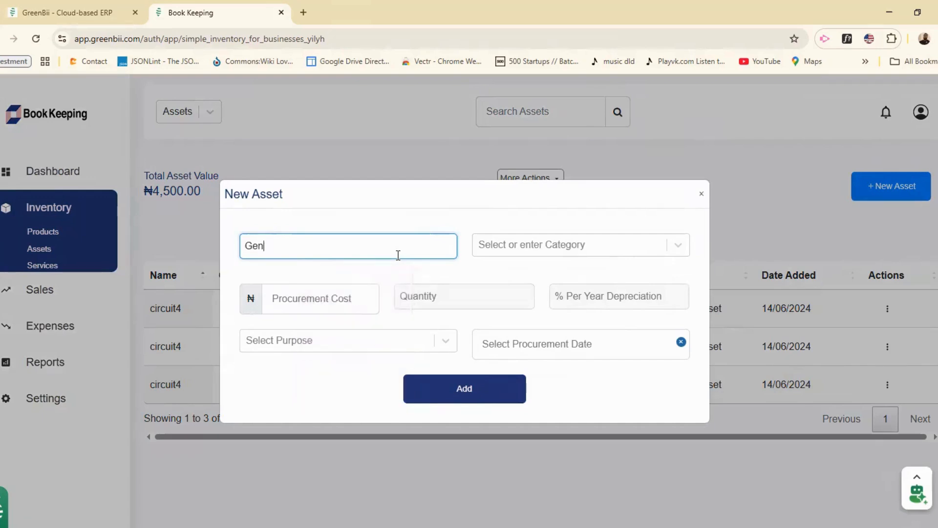
pyautogui.write('ator')
pyautogui.click(468, 389)
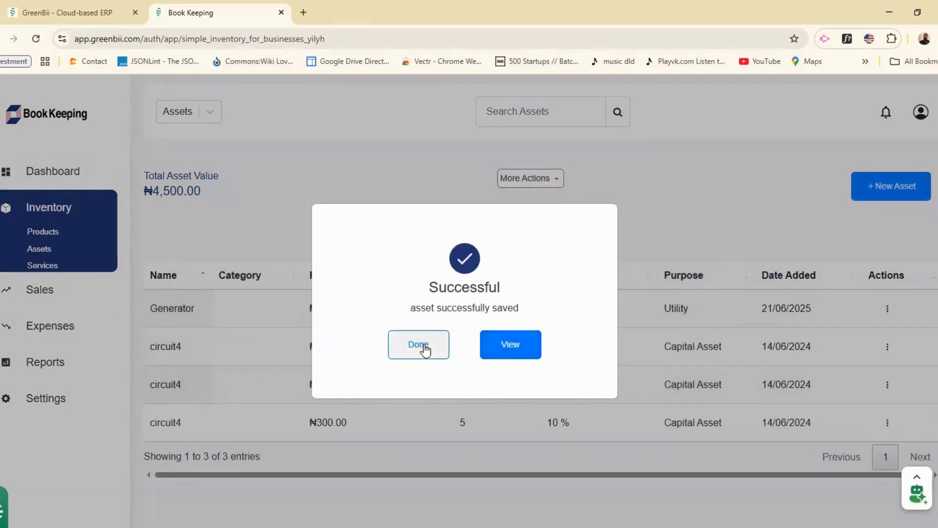
pyautogui.click(425, 347)
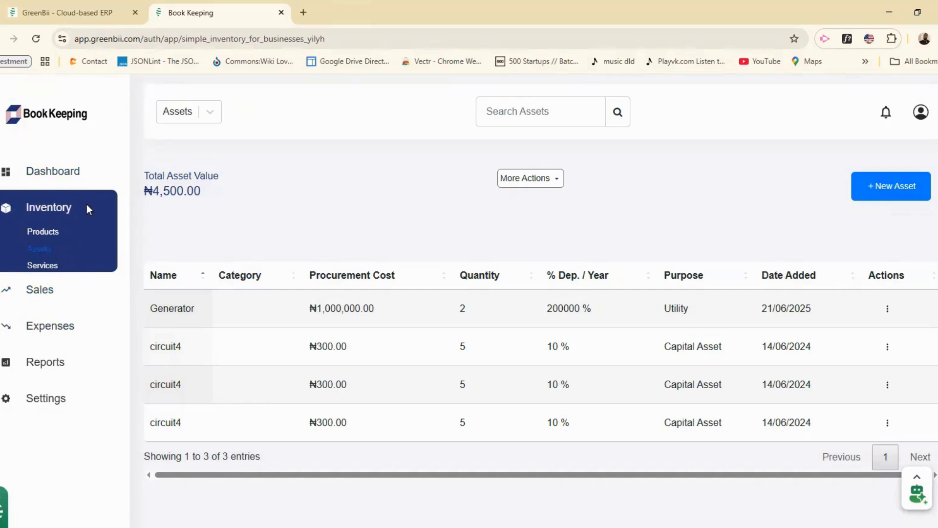
# Step: Start a new sale from Sales > Product
pyautogui.click(46, 294)
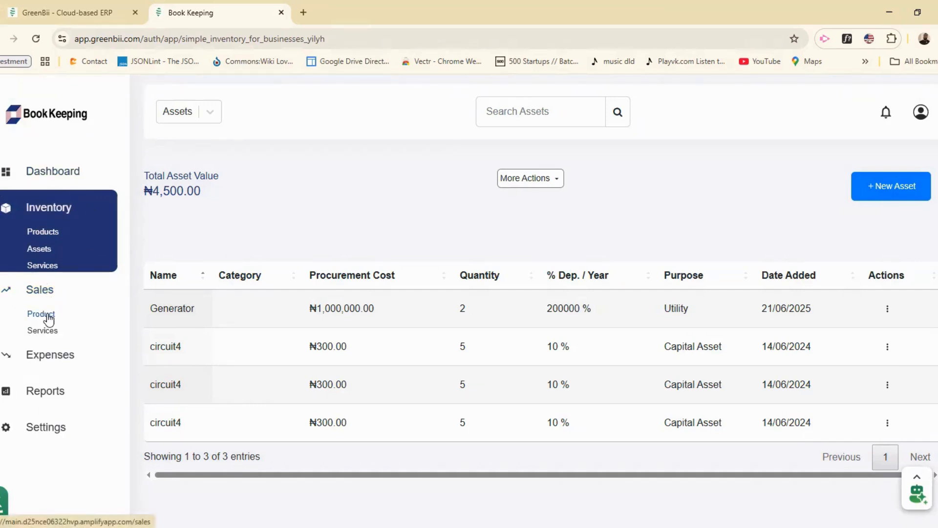
pyautogui.click(49, 319)
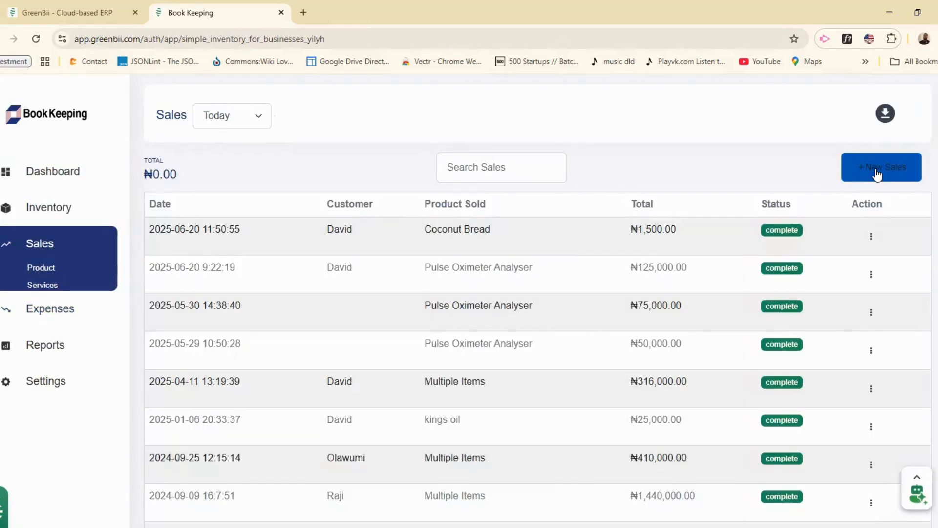
pyautogui.click(877, 172)
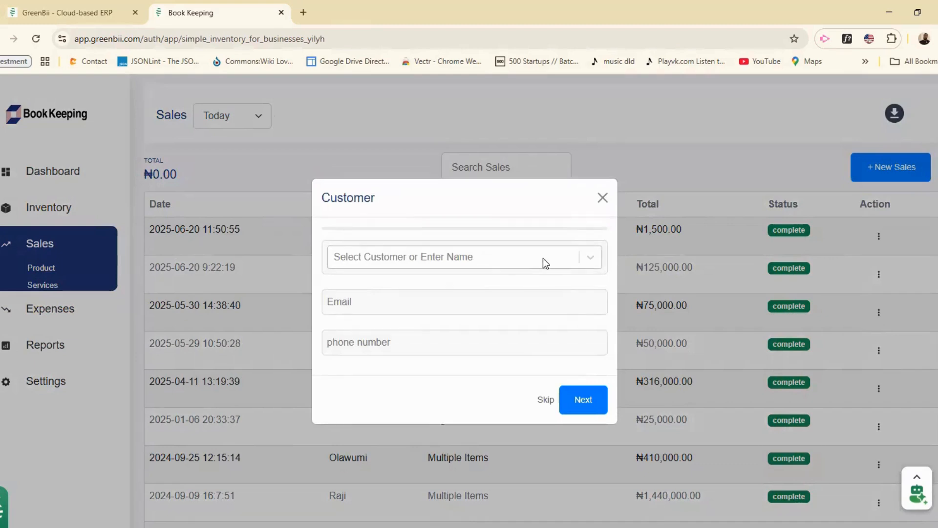
# Step: Create a new customer by name, enter their phone number, and continue to products
pyautogui.click(544, 258)
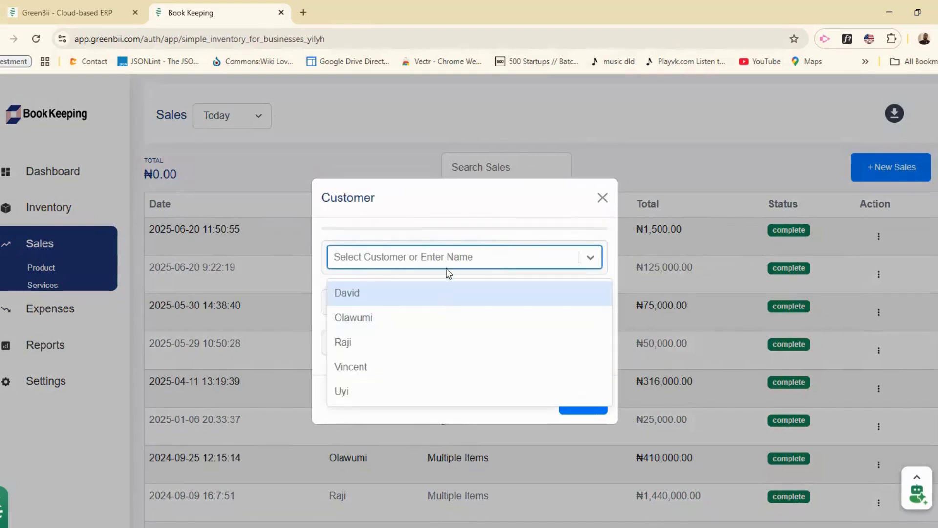
pyautogui.write('John')
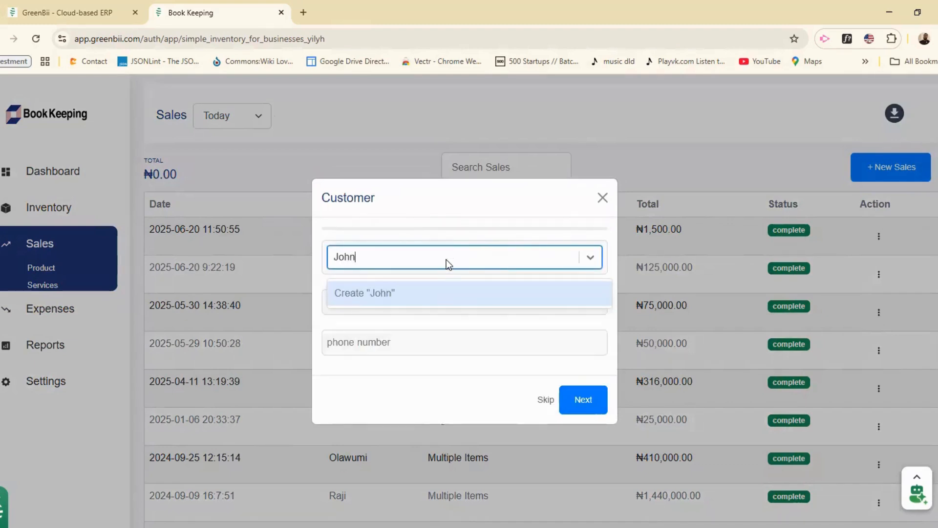
pyautogui.click(418, 294)
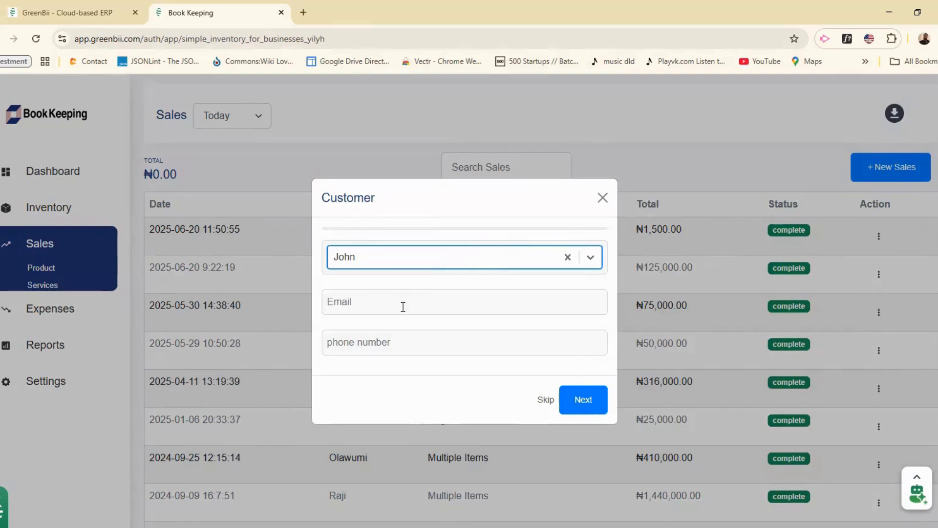
pyautogui.click(384, 339)
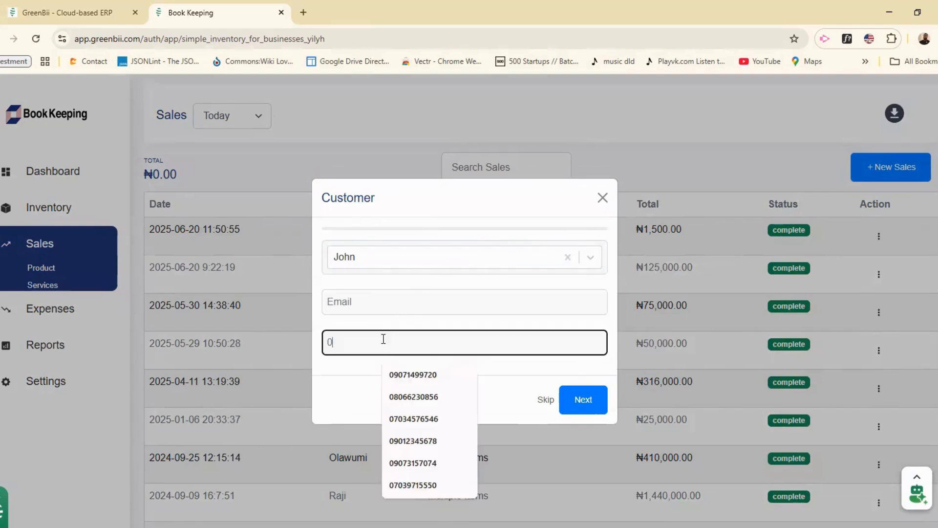
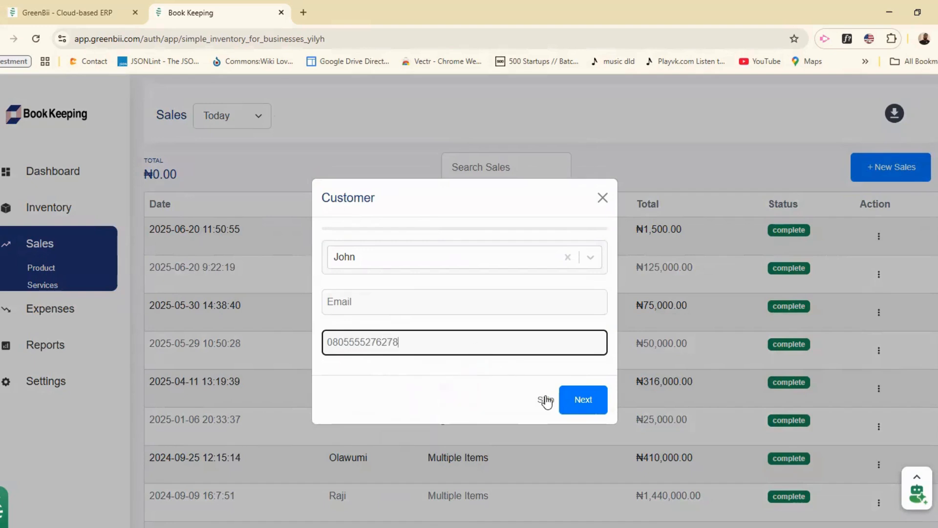
pyautogui.click(582, 399)
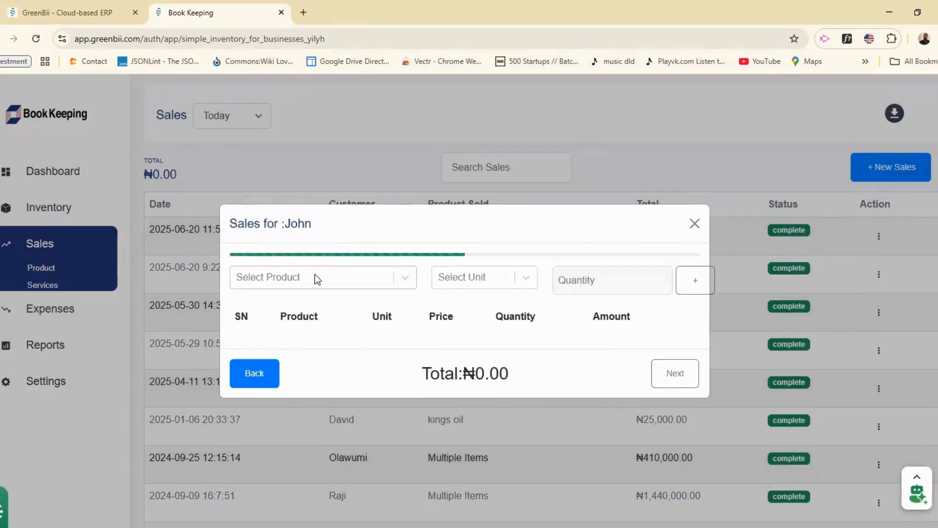
# Step: Add 2 loaves of Coconut Bread to the sale
pyautogui.click(406, 280)
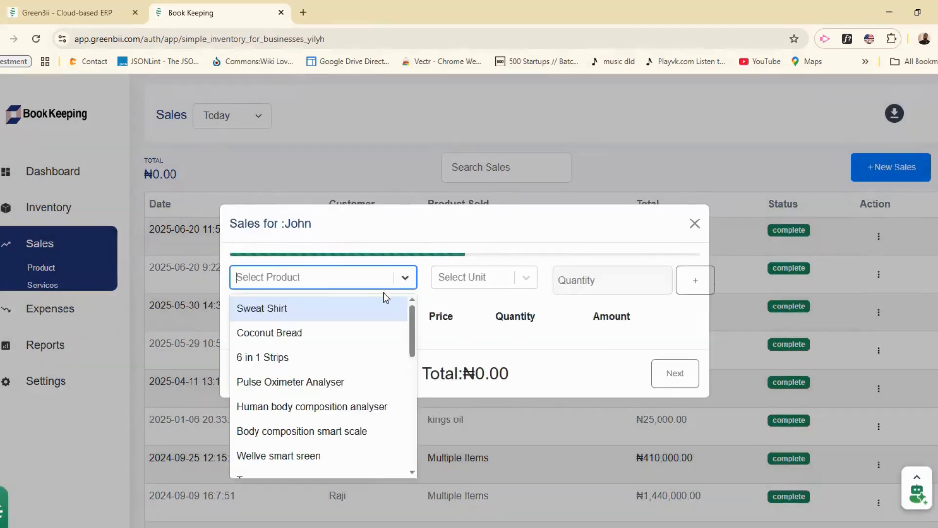
pyautogui.click(341, 335)
pyautogui.click(491, 275)
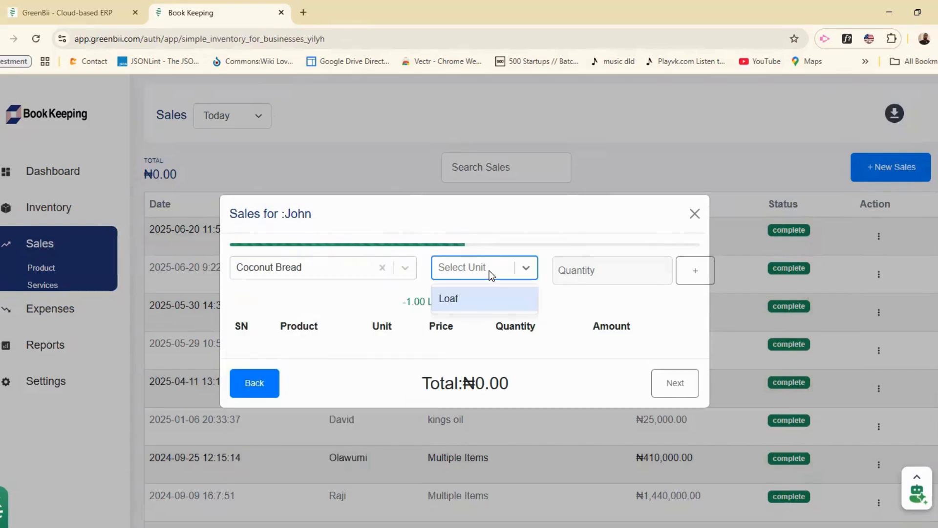
pyautogui.click(482, 304)
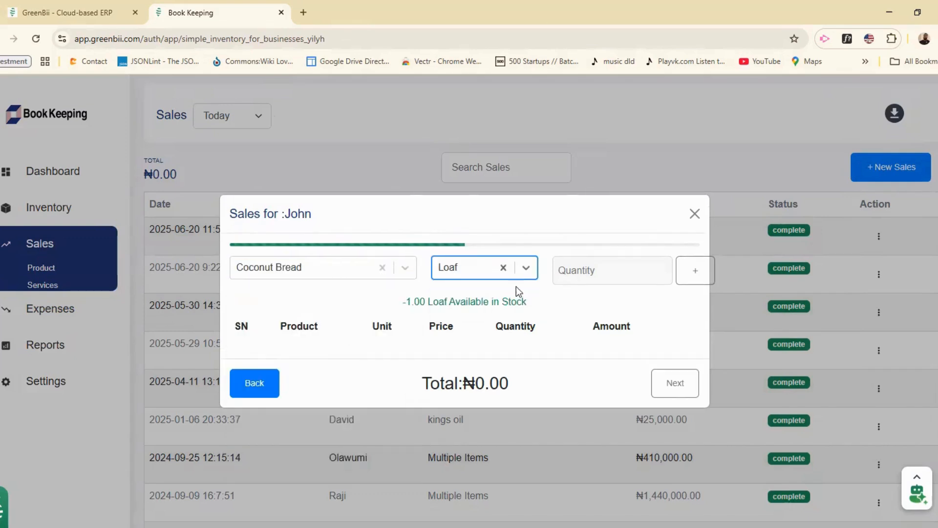
pyautogui.click(662, 270)
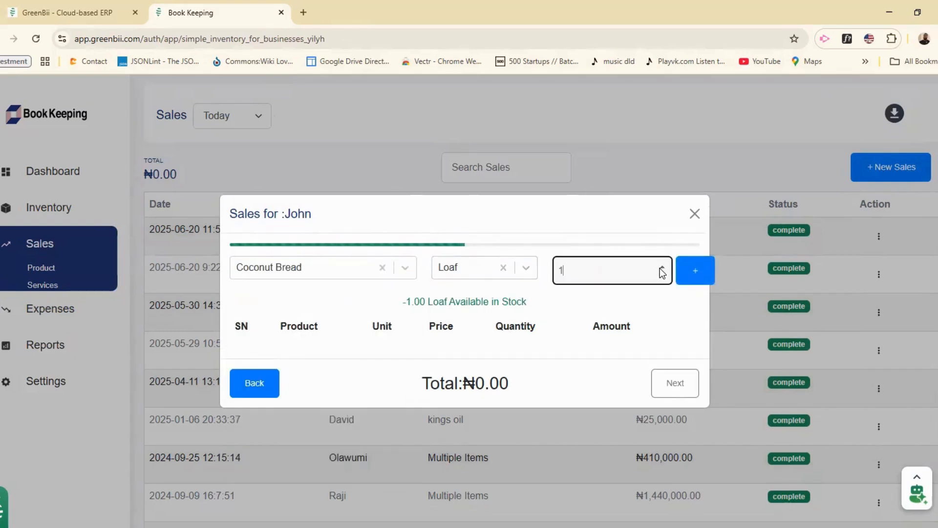
pyautogui.click(695, 270)
# Step: Add 1 carton of Sweat Shirt to the sale
pyautogui.click(318, 259)
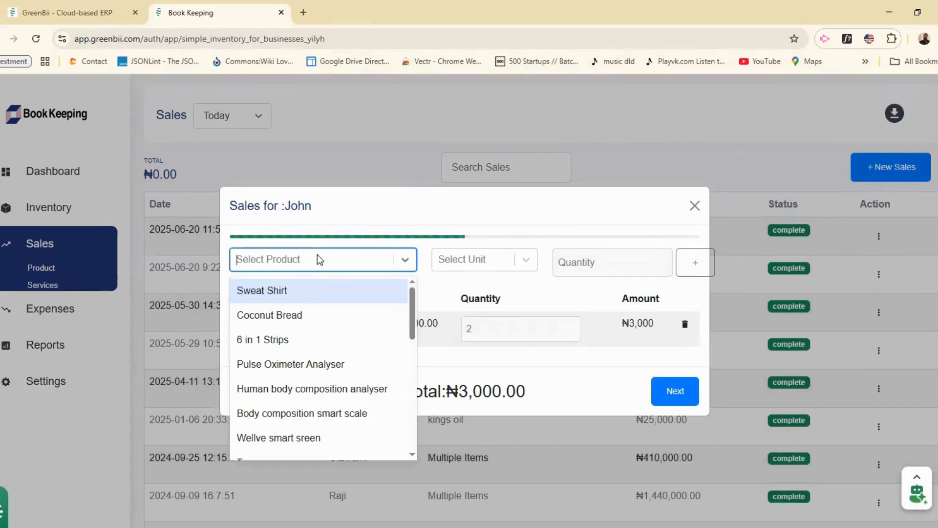
pyautogui.click(308, 289)
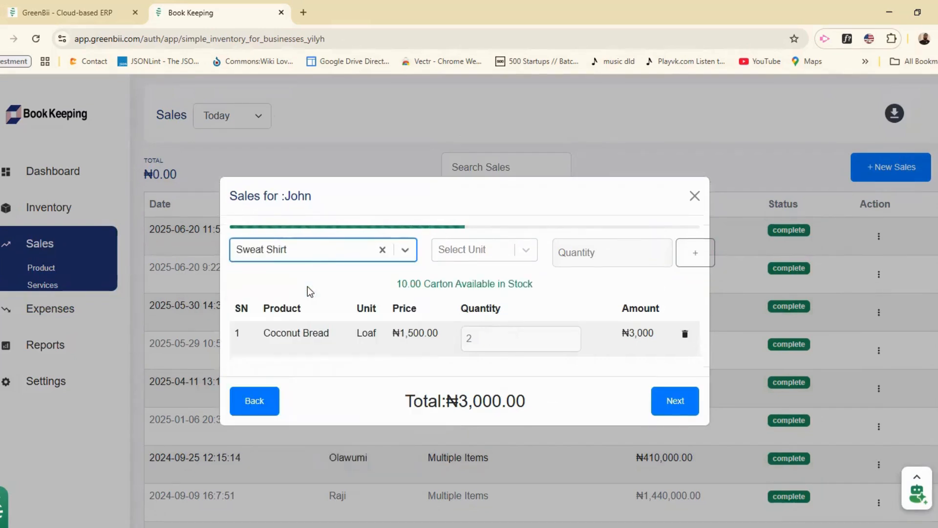
pyautogui.click(458, 258)
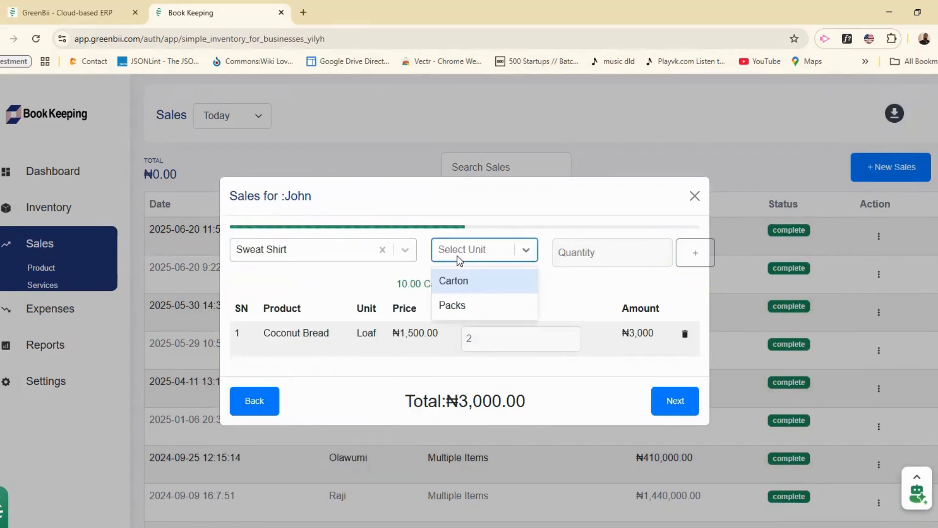
pyautogui.click(481, 286)
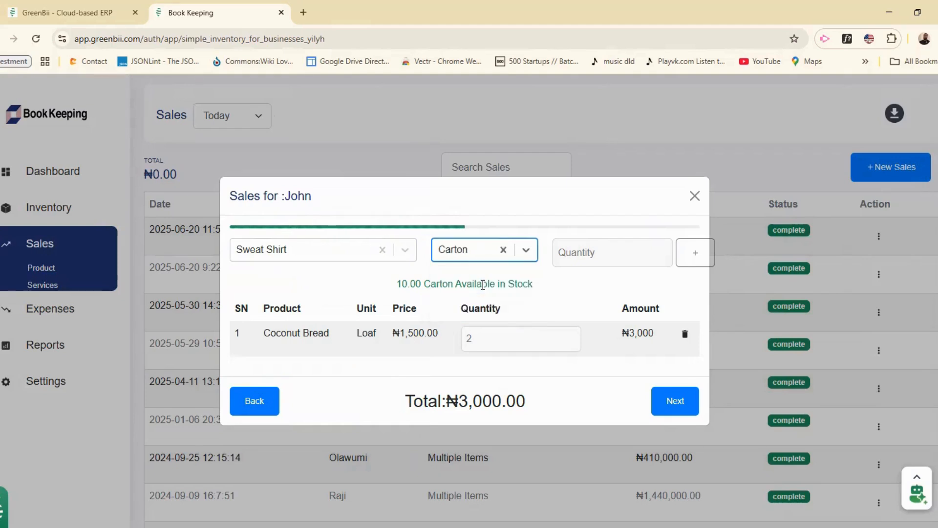
pyautogui.click(597, 258)
pyautogui.write('1')
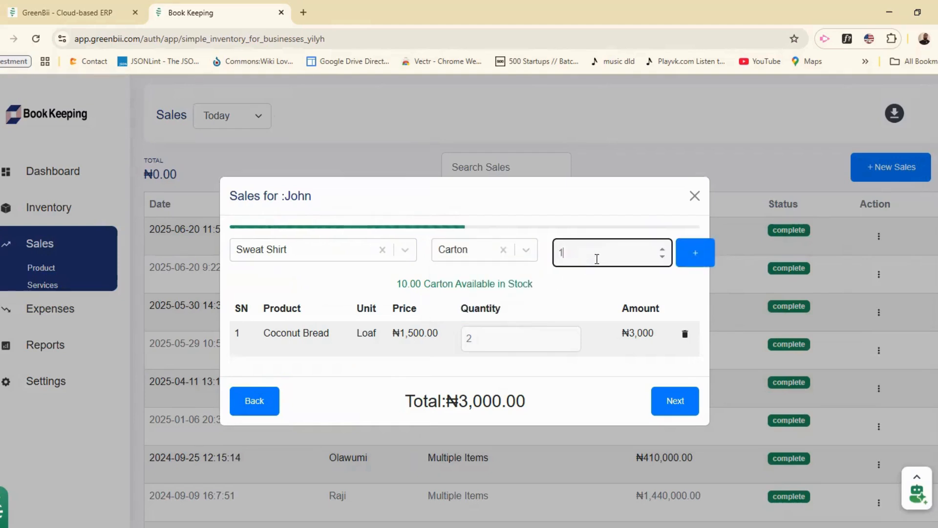
pyautogui.click(696, 253)
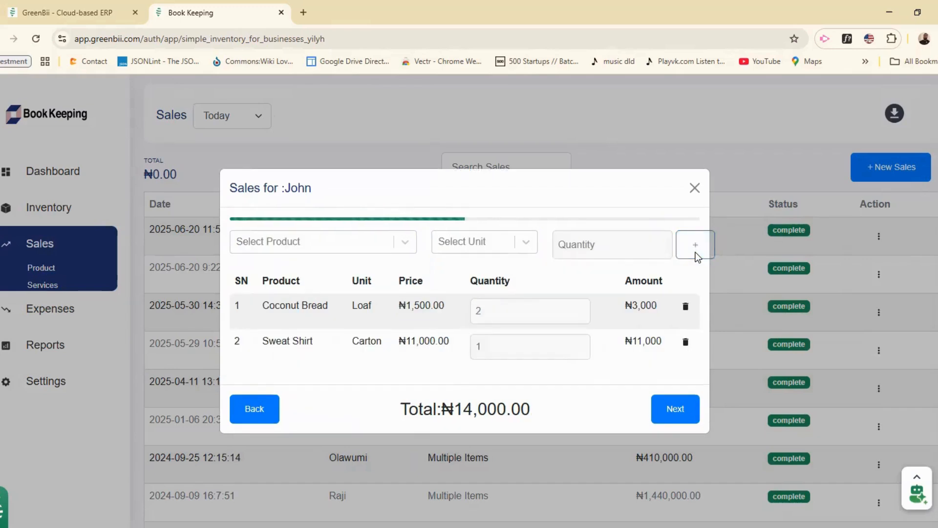
# Step: Add 3 packs of Sweat Shirt, raise the carton quantity to 2, and proceed to payment
pyautogui.click(313, 250)
pyautogui.write('sw')
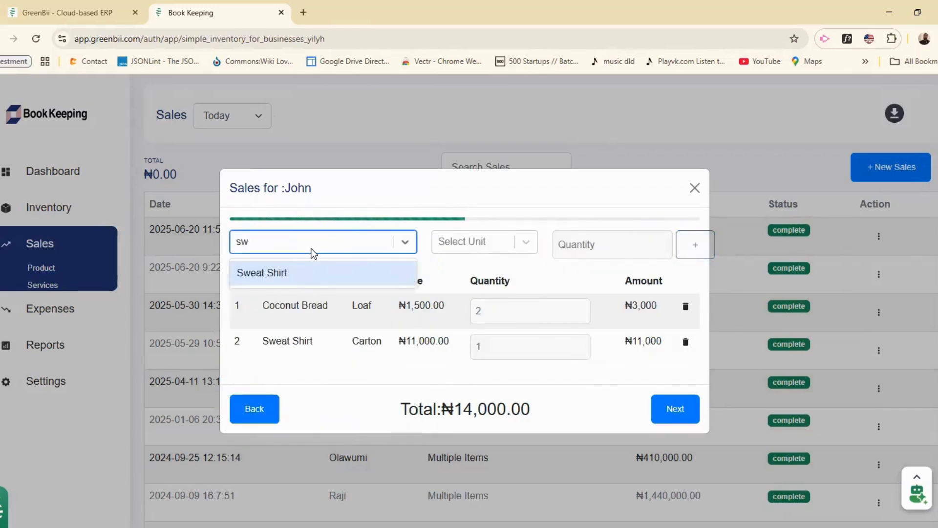
pyautogui.click(318, 274)
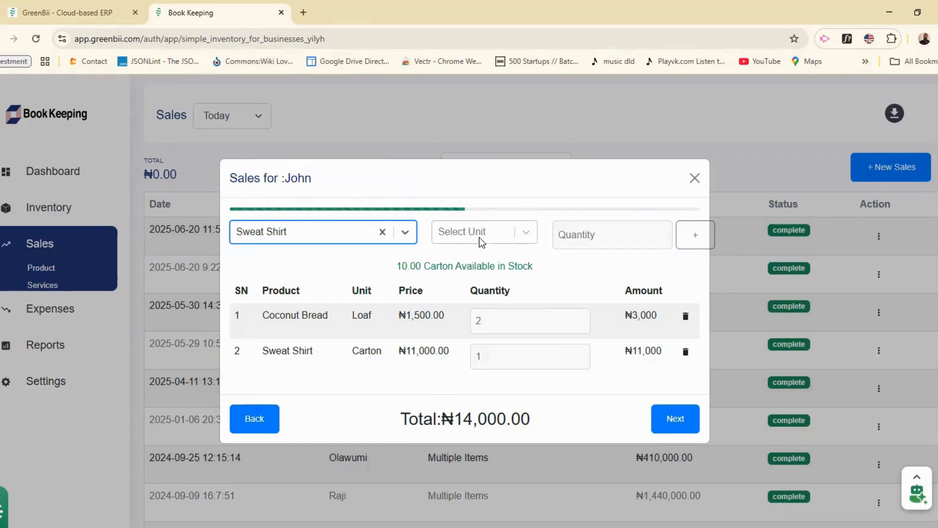
pyautogui.click(480, 241)
pyautogui.click(474, 296)
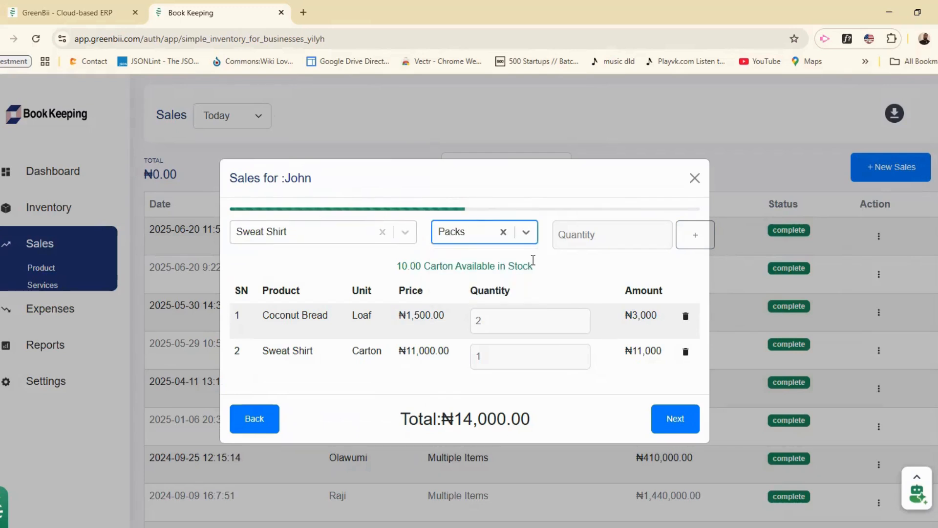
pyautogui.click(582, 237)
pyautogui.write('3')
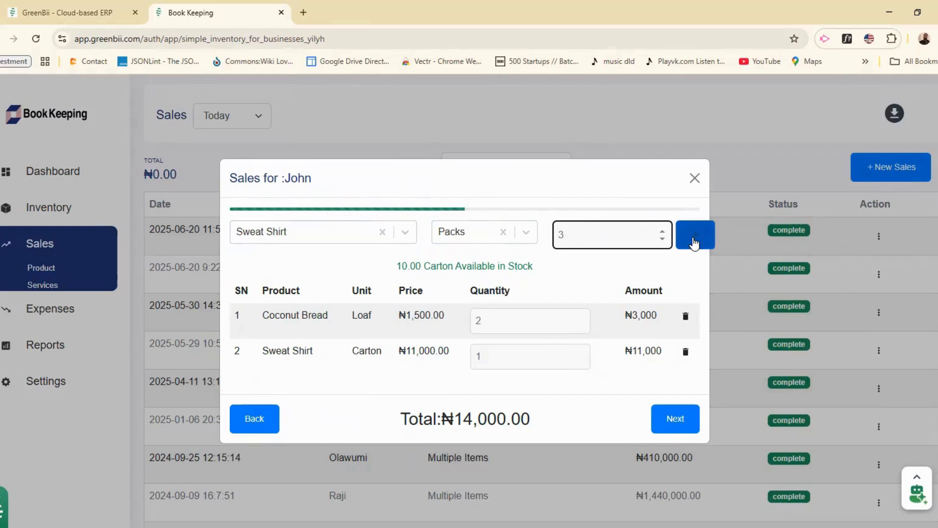
pyautogui.click(696, 243)
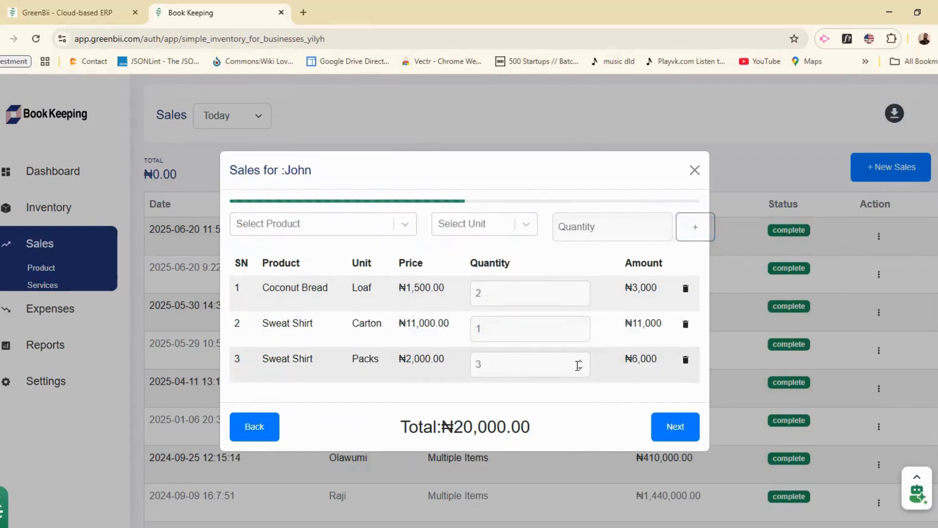
pyautogui.click(580, 326)
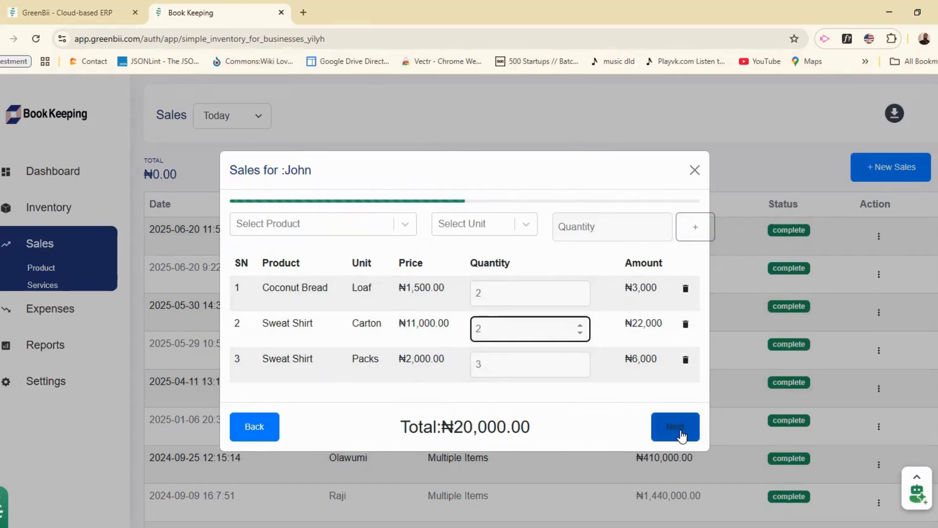
pyautogui.click(682, 434)
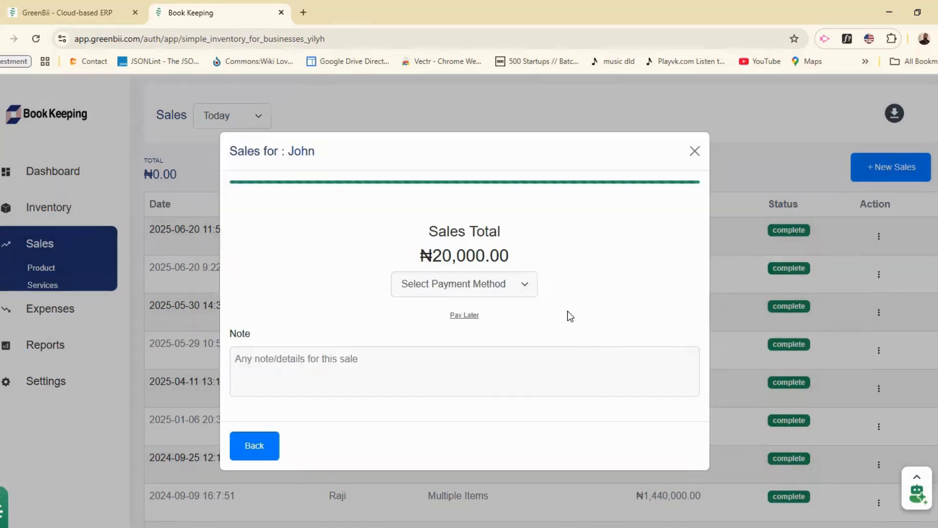
# Step: Complete John's sale with Cash as the payment method
pyautogui.click(512, 288)
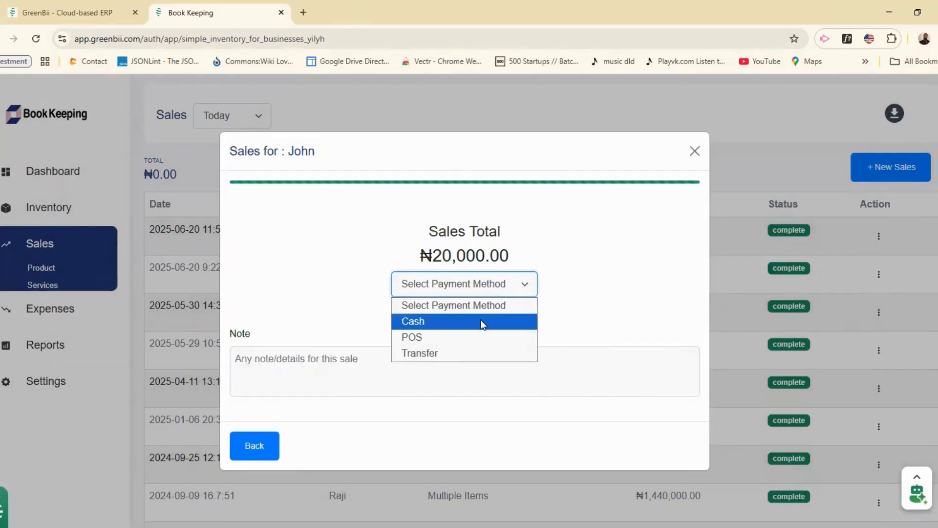
pyautogui.click(479, 319)
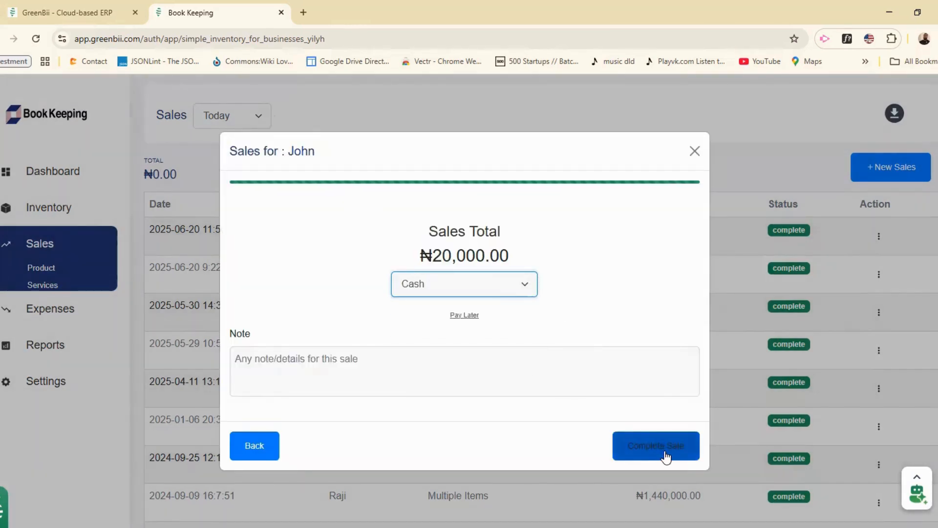
pyautogui.click(655, 444)
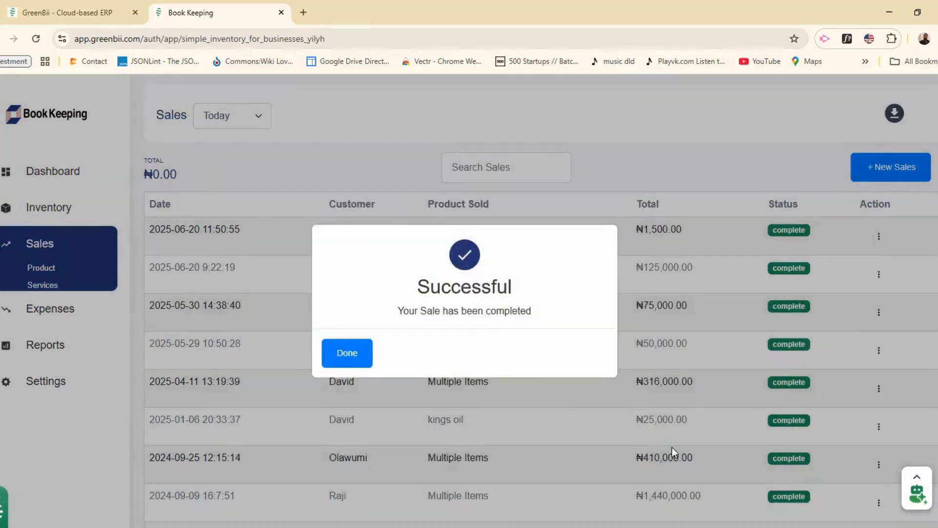
pyautogui.click(347, 353)
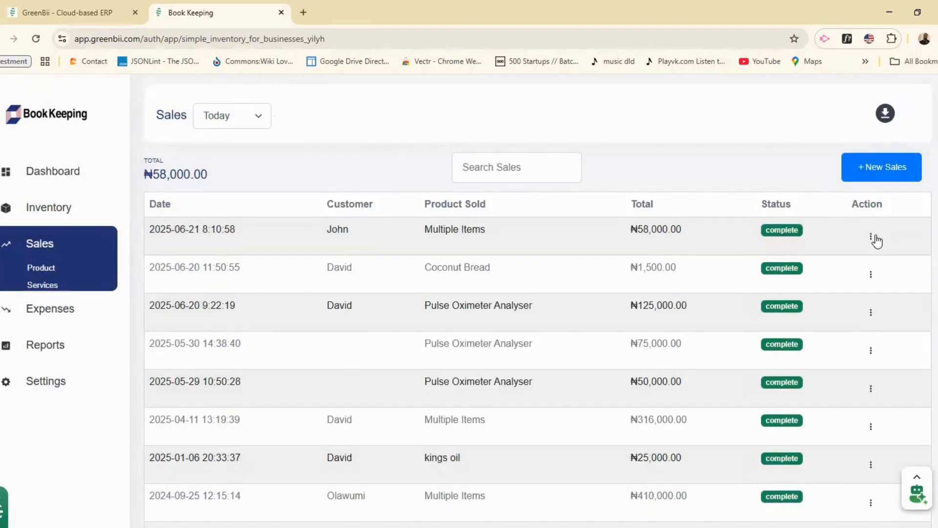
# Step: View the details and receipt of John's new sale
pyautogui.click(870, 236)
pyautogui.click(837, 265)
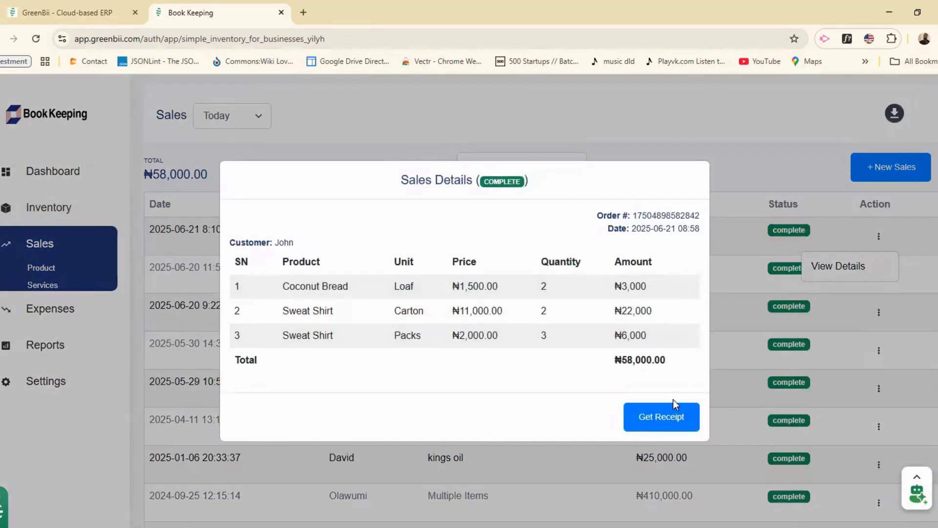
pyautogui.click(664, 420)
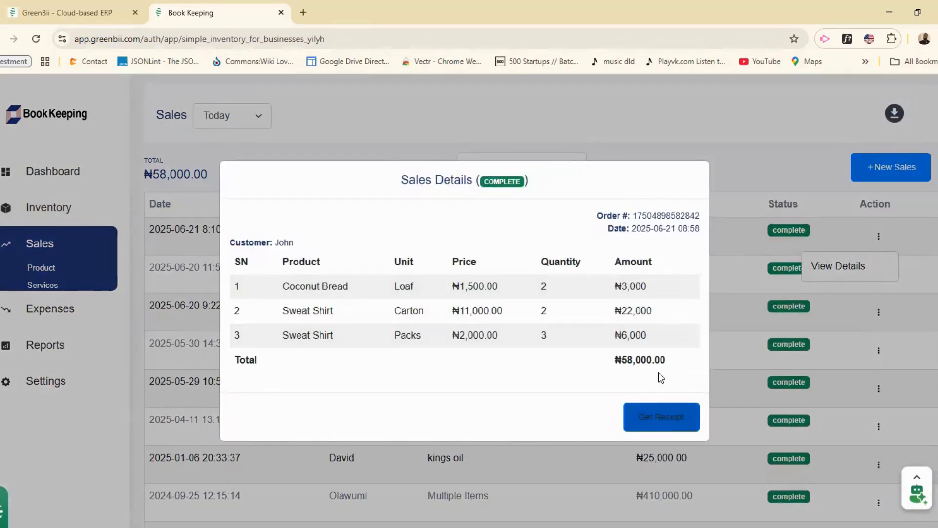
# Step: Start a new expense described 'payment for Shop' with amount 400000
pyautogui.click(702, 128)
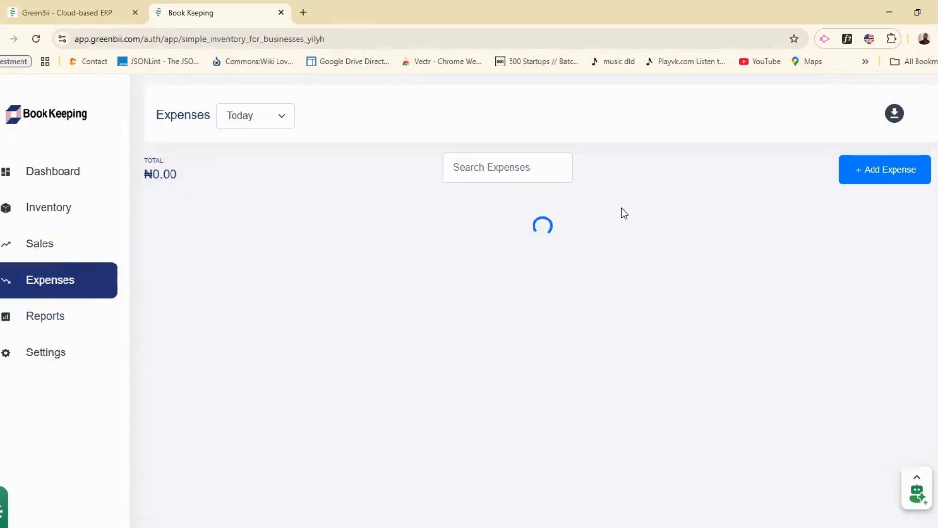
pyautogui.click(887, 180)
pyautogui.click(552, 186)
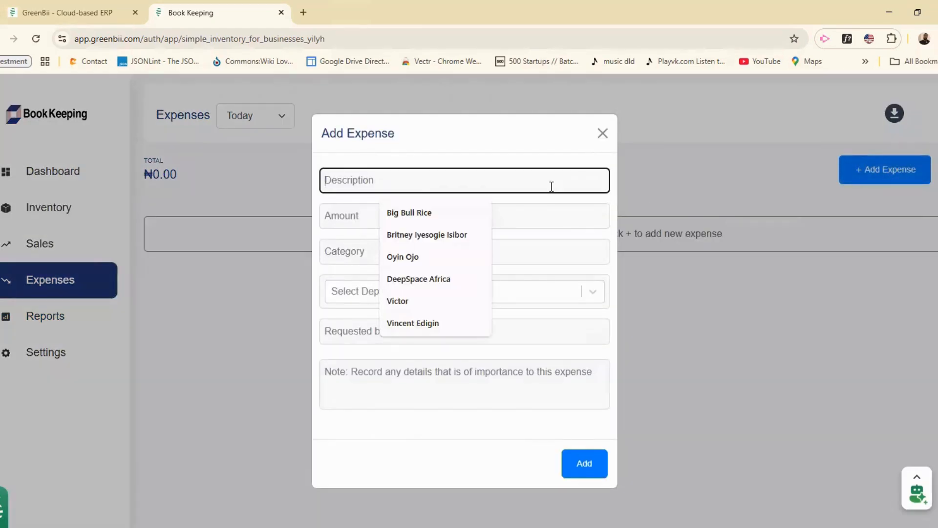
pyautogui.write('payment f')
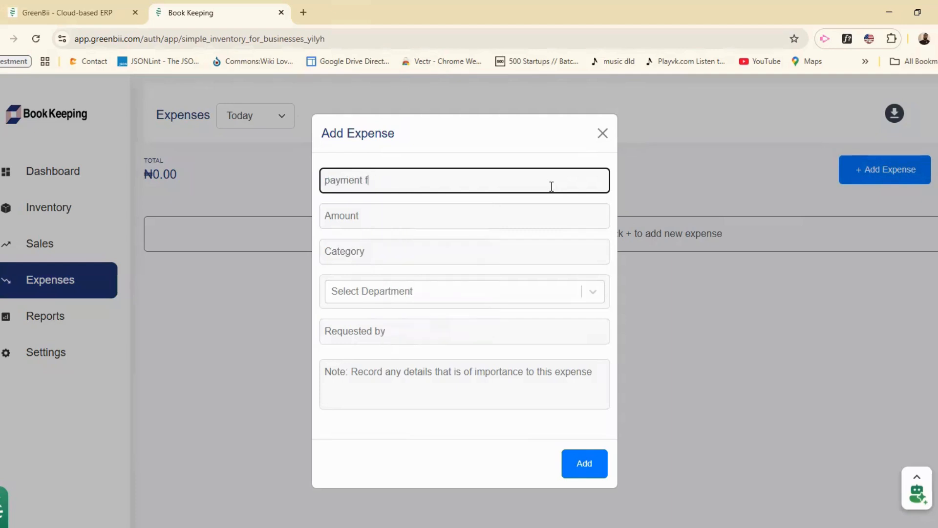
pyautogui.write('or Shop')
pyautogui.click(499, 228)
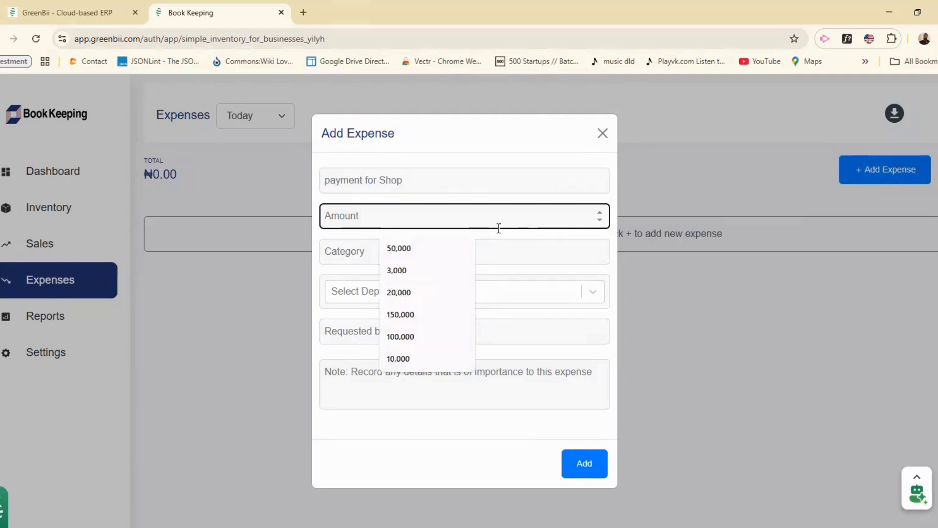
pyautogui.write('4000000')
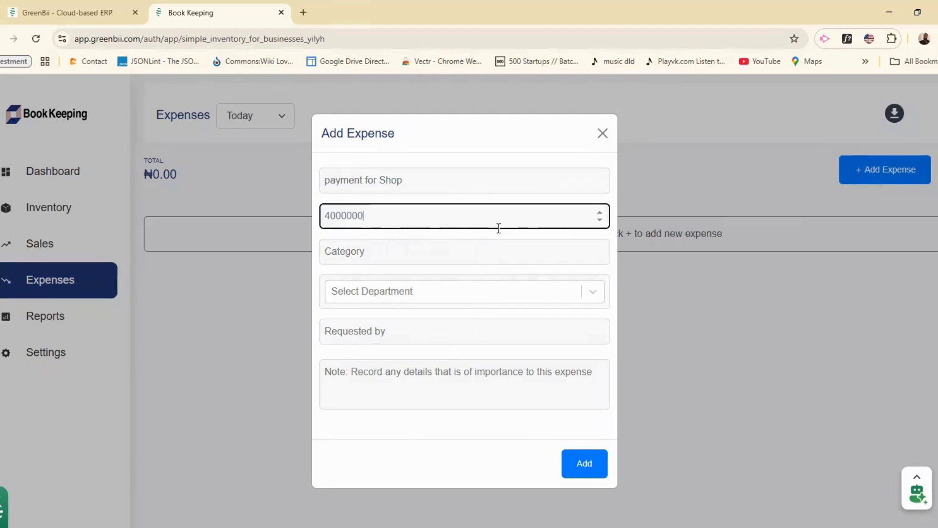
pyautogui.press('BackSpace')
# Step: Set category Rent, requested by Landlord, note 'This covers 2026 Rent', and save it
pyautogui.click(464, 259)
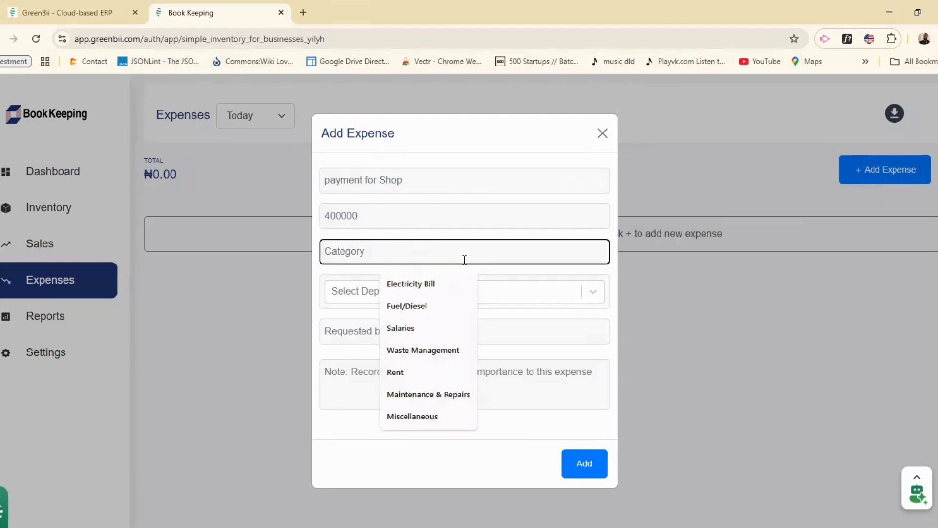
pyautogui.write('Rent')
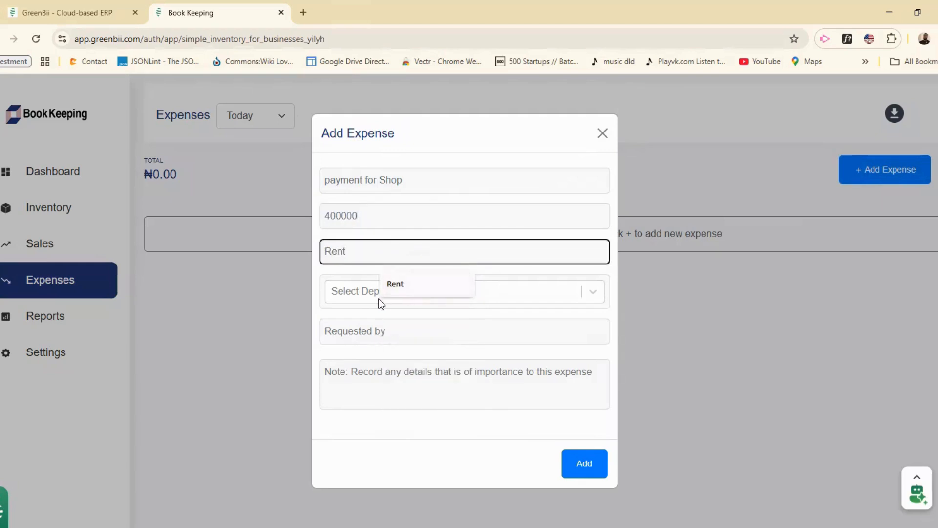
pyautogui.click(362, 292)
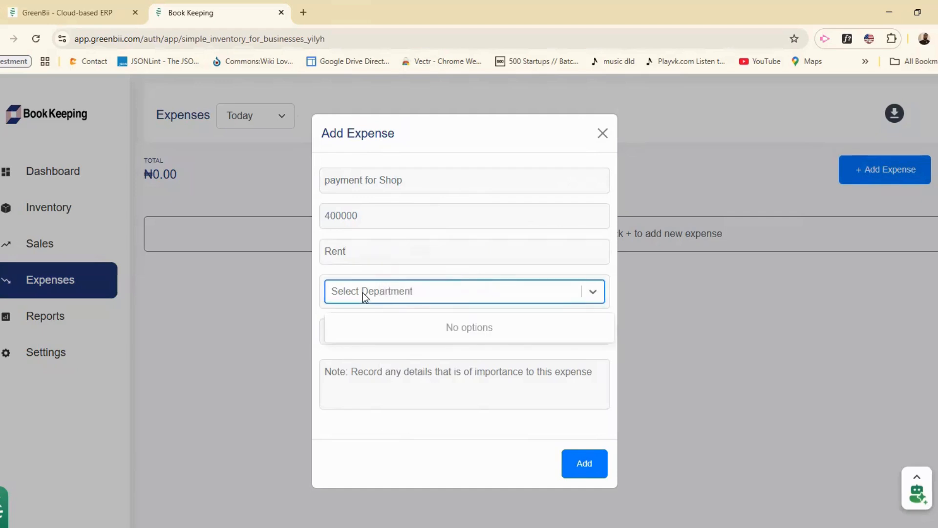
pyautogui.click(356, 349)
pyautogui.click(369, 336)
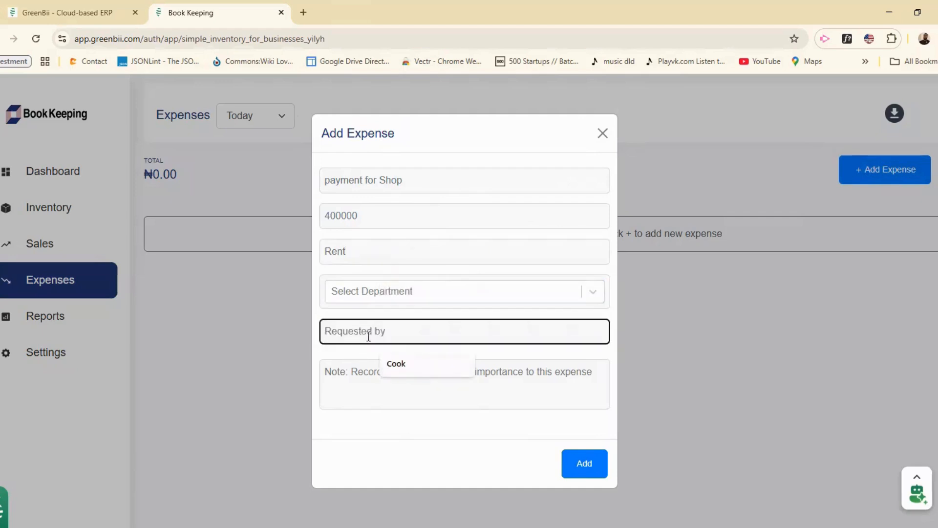
pyautogui.write('Landlord')
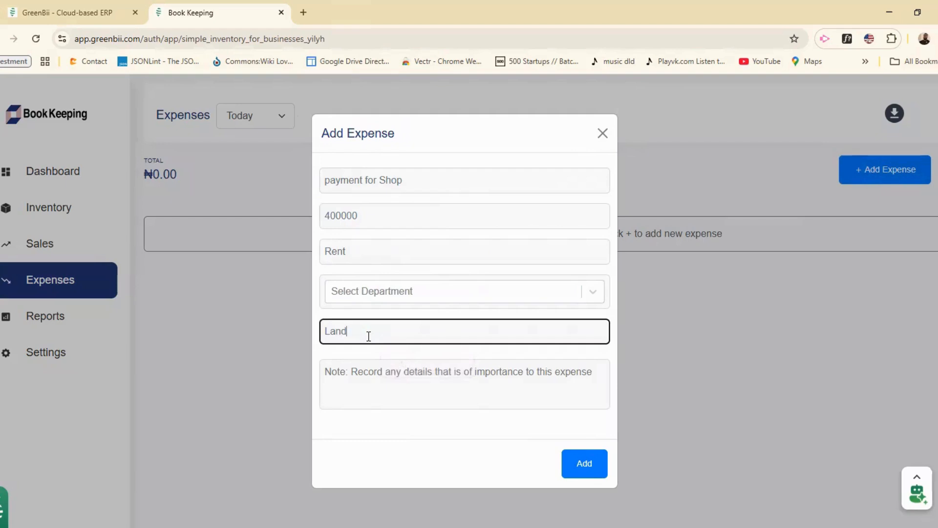
pyautogui.click(434, 384)
pyautogui.write('This cove')
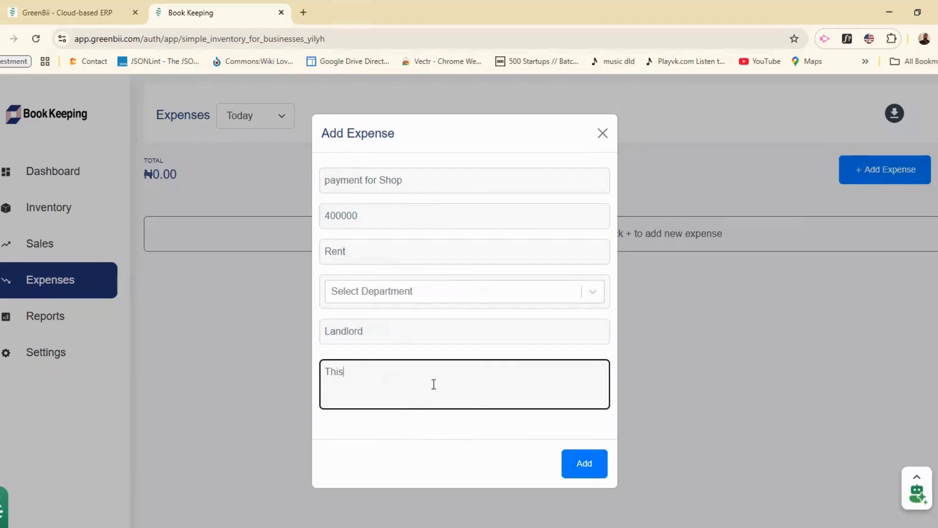
pyautogui.write('rs 2026 Rent')
pyautogui.click(577, 462)
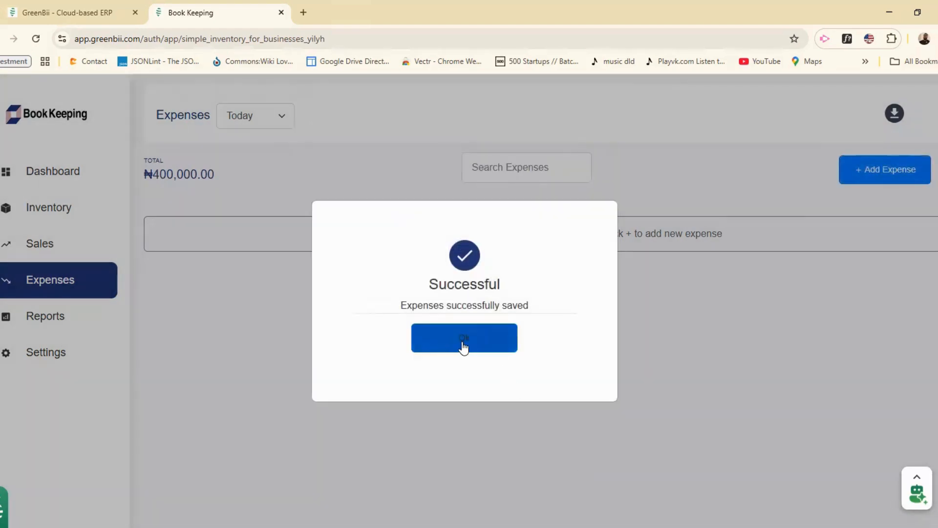
pyautogui.click(464, 342)
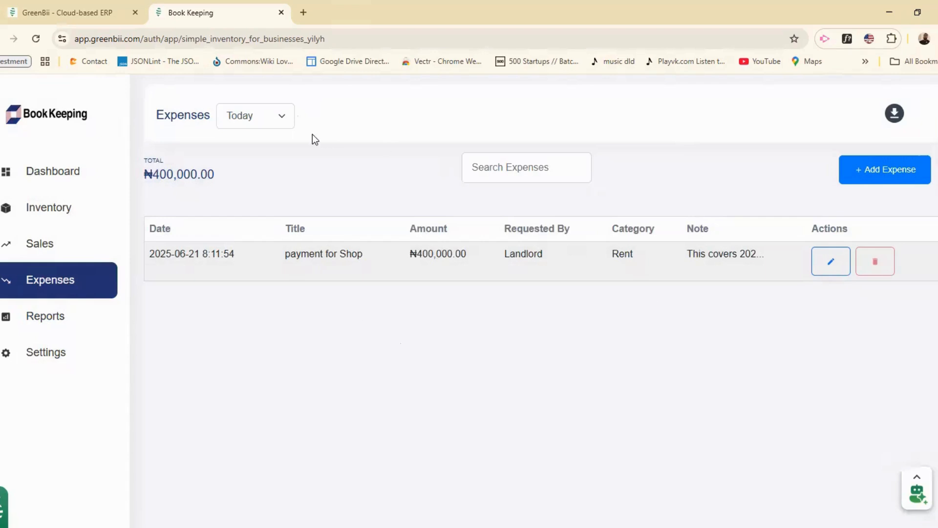
# Step: Try the Yesterday and All time date filters on the expense list
pyautogui.click(282, 115)
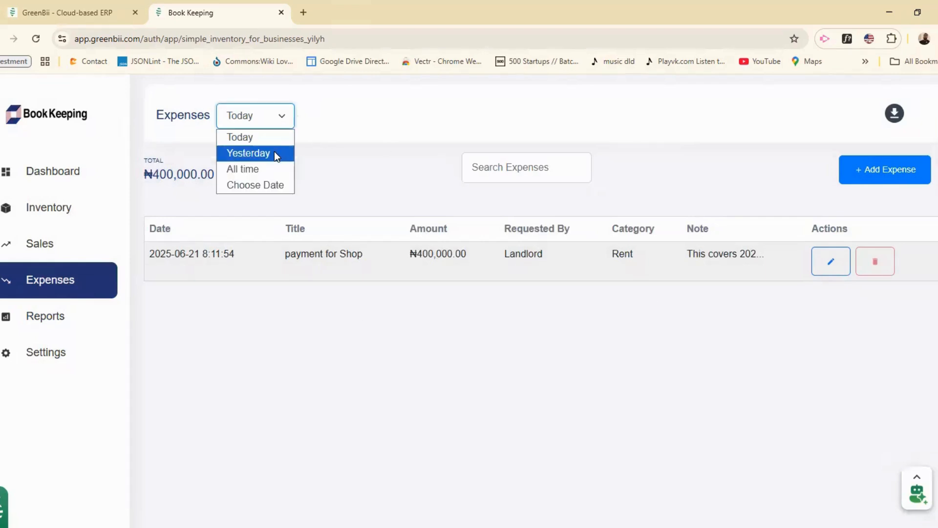
pyautogui.click(276, 154)
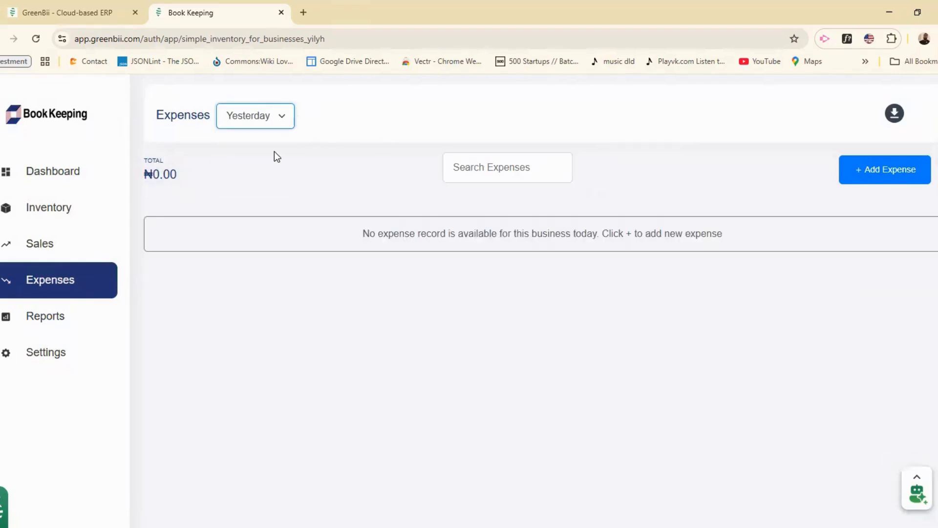
pyautogui.click(281, 122)
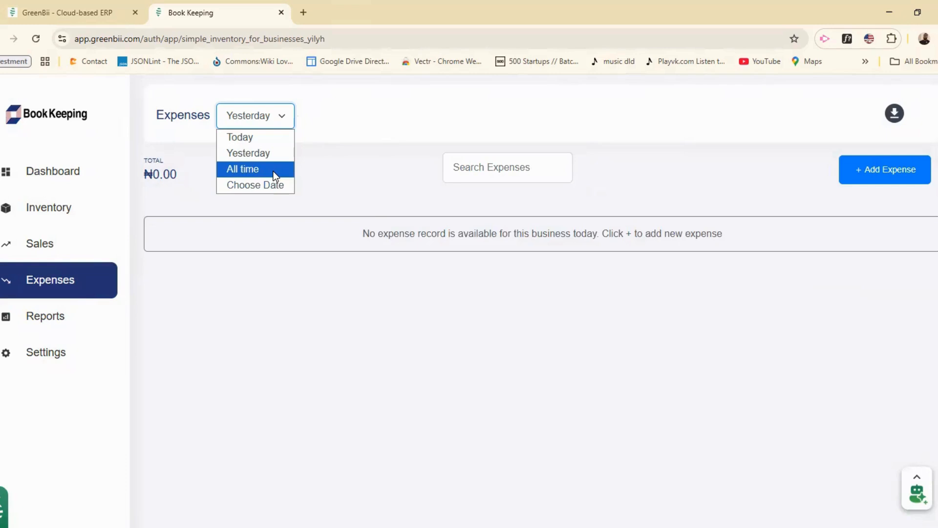
pyautogui.click(275, 175)
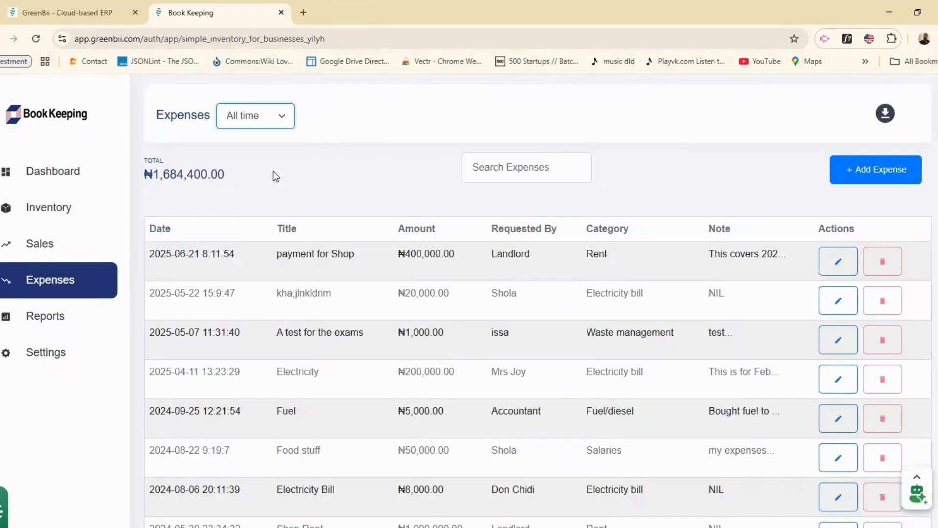
# Step: Filter expenses to a custom range 05/01/2025–06/21/2025, then expand Reports
pyautogui.click(283, 120)
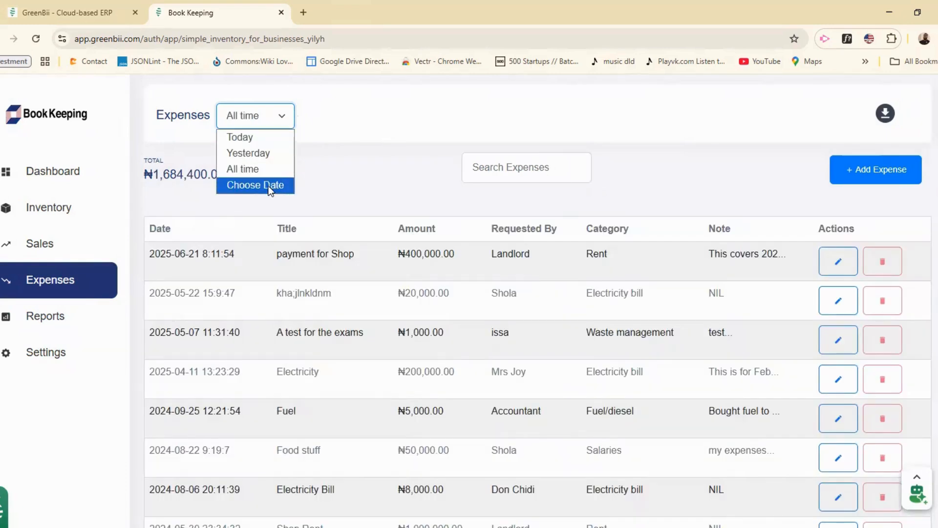
pyautogui.click(252, 185)
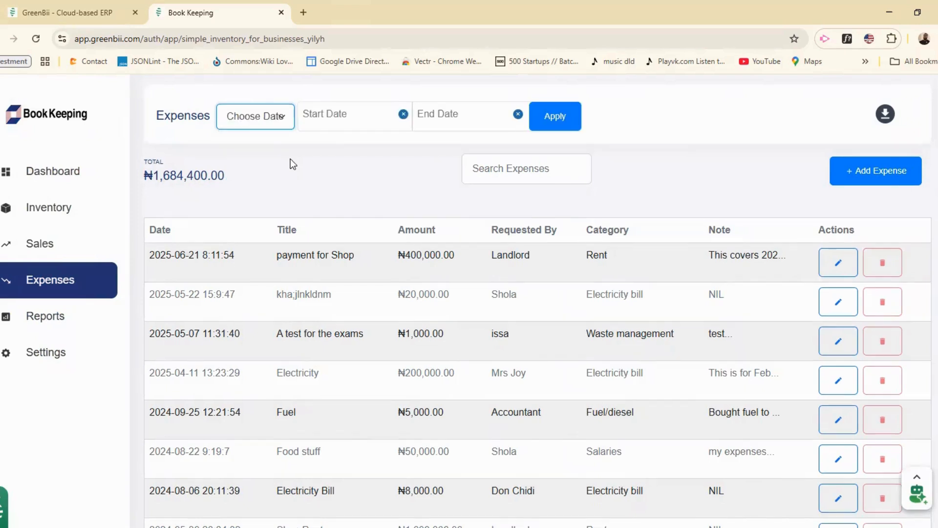
pyautogui.click(327, 118)
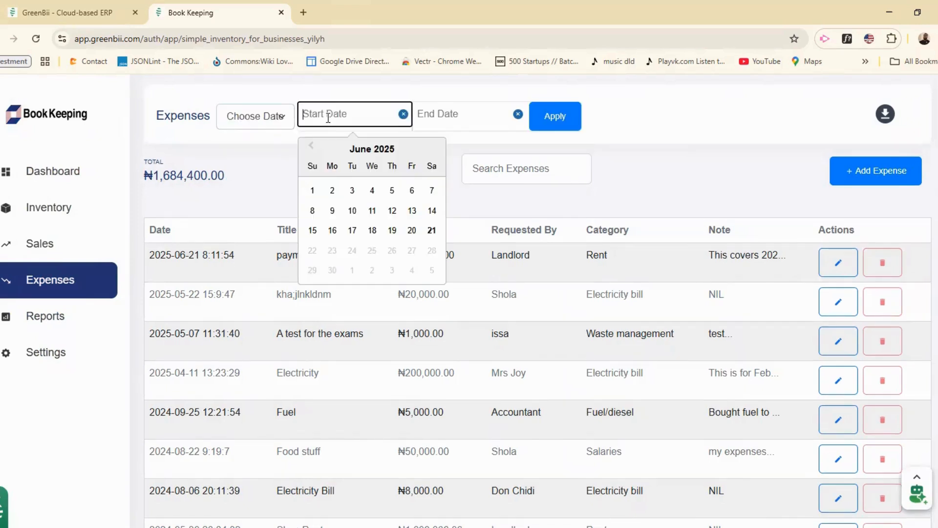
pyautogui.click(312, 146)
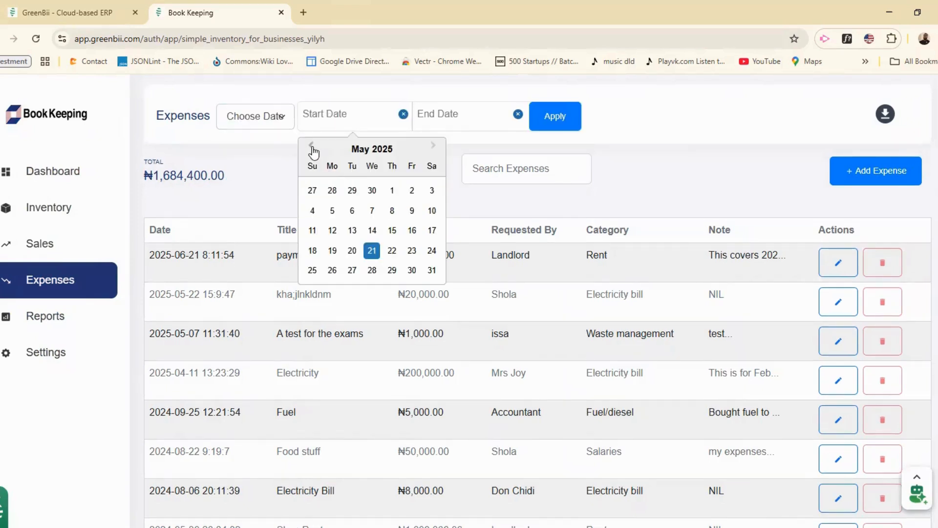
pyautogui.click(392, 191)
pyautogui.click(457, 114)
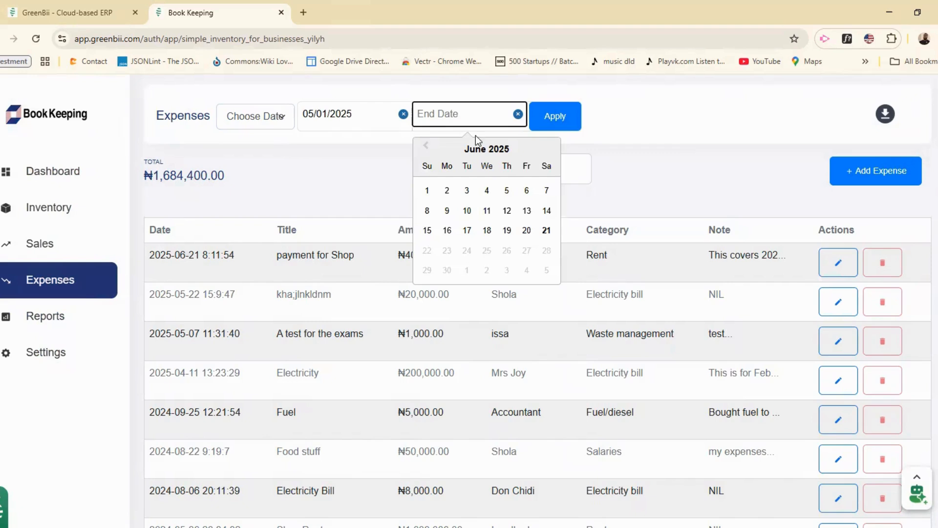
pyautogui.click(548, 231)
pyautogui.click(556, 120)
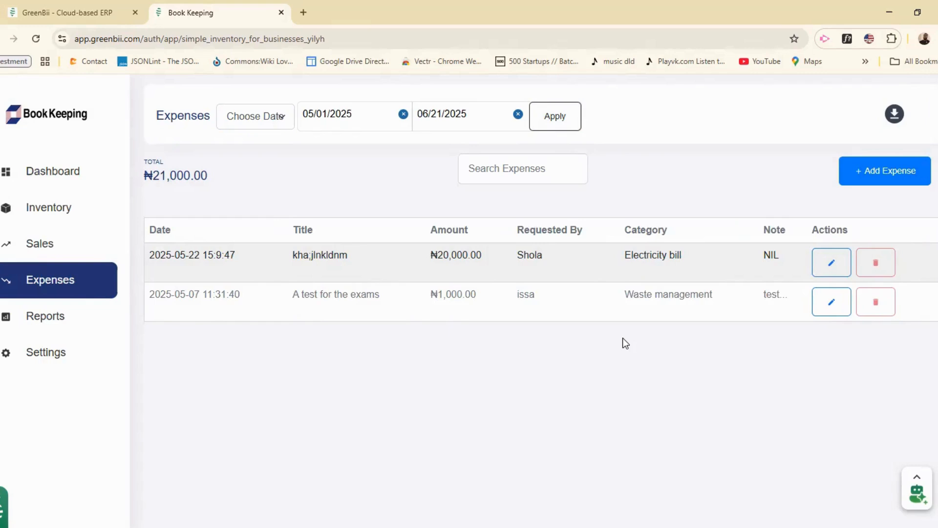
pyautogui.click(51, 323)
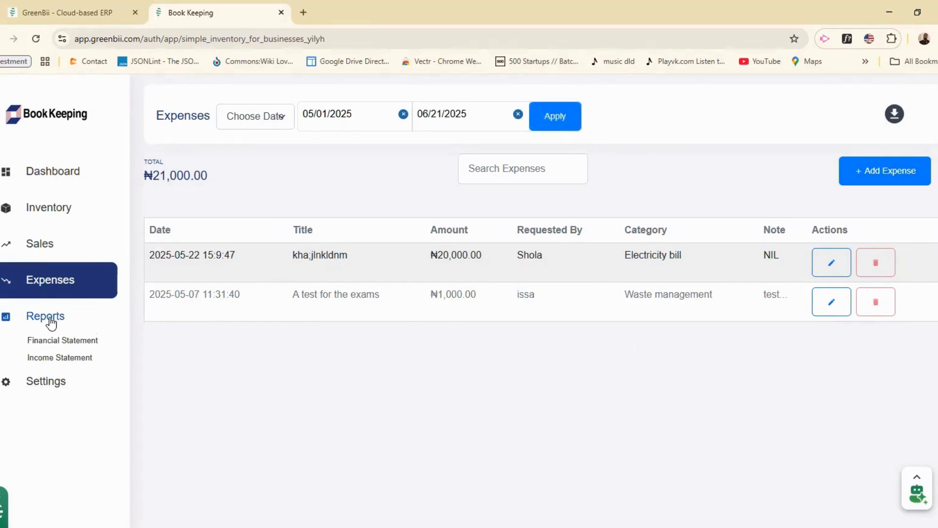